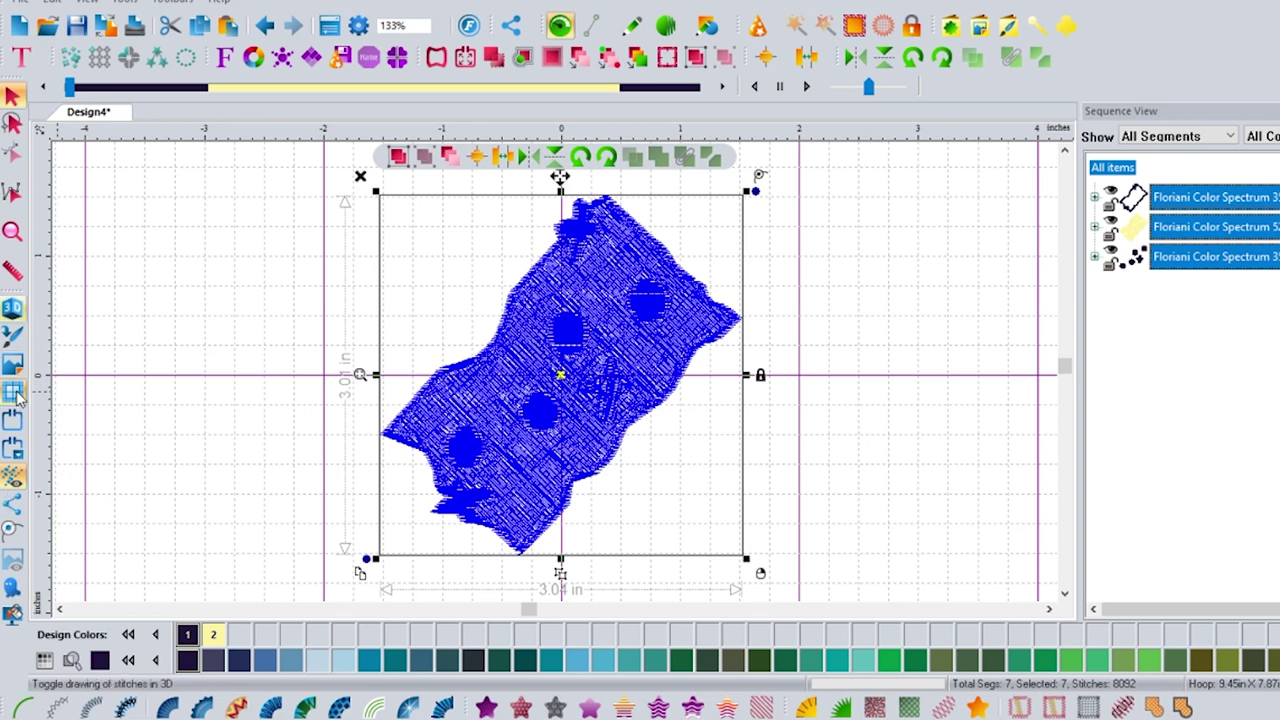
- Turn on the 3D stitch display and clear the selection of the design
left_click(12, 308)
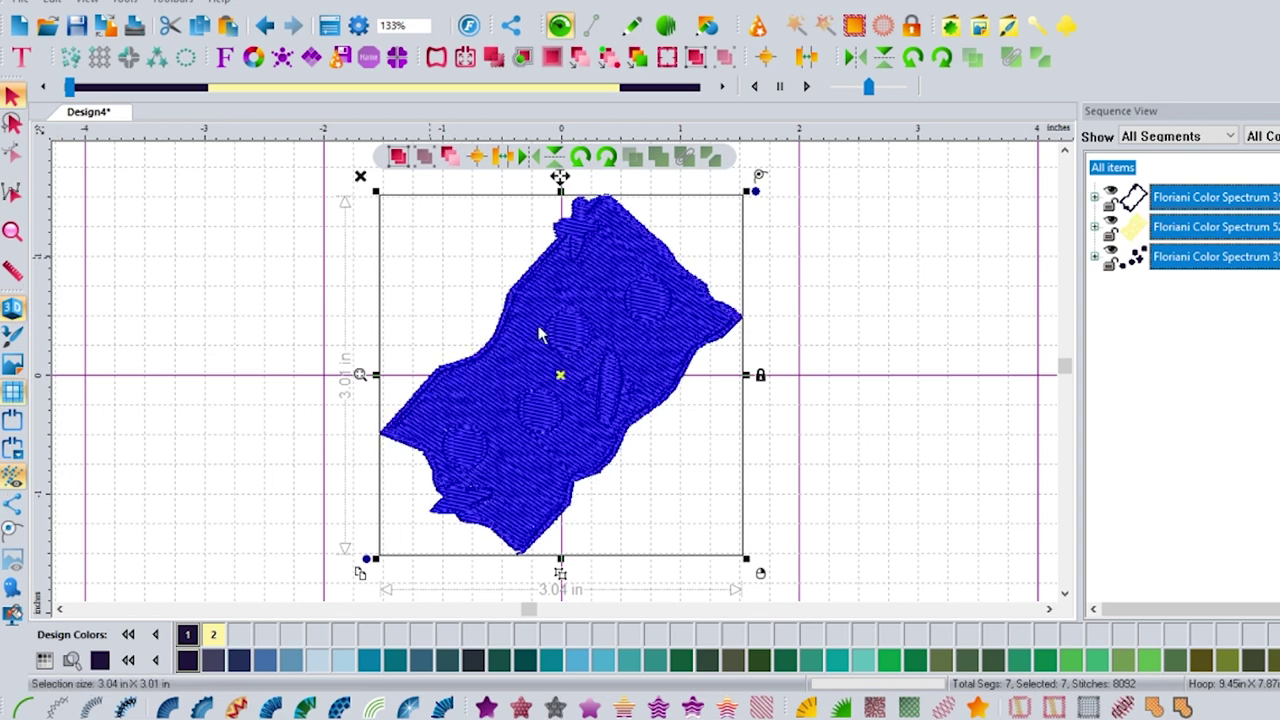
left_click(408, 314)
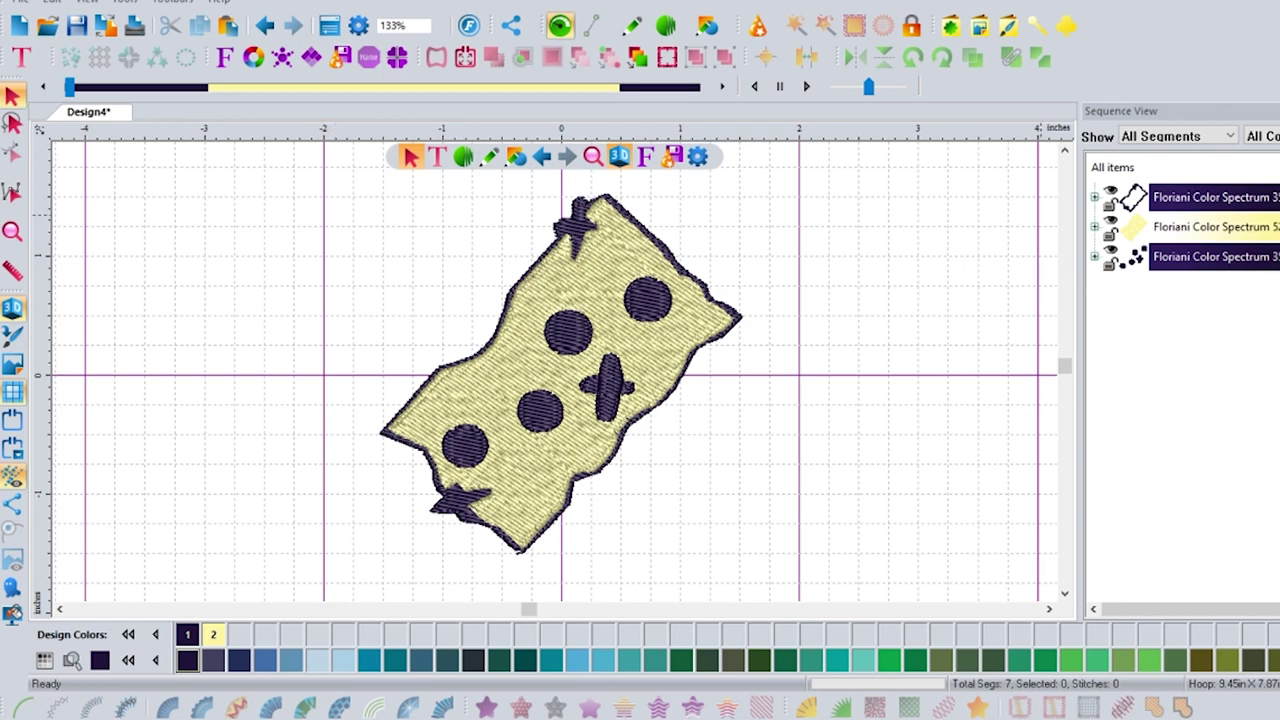
- Select the dark border's Fill segment and open its outline for node editing
left_click(1215, 197)
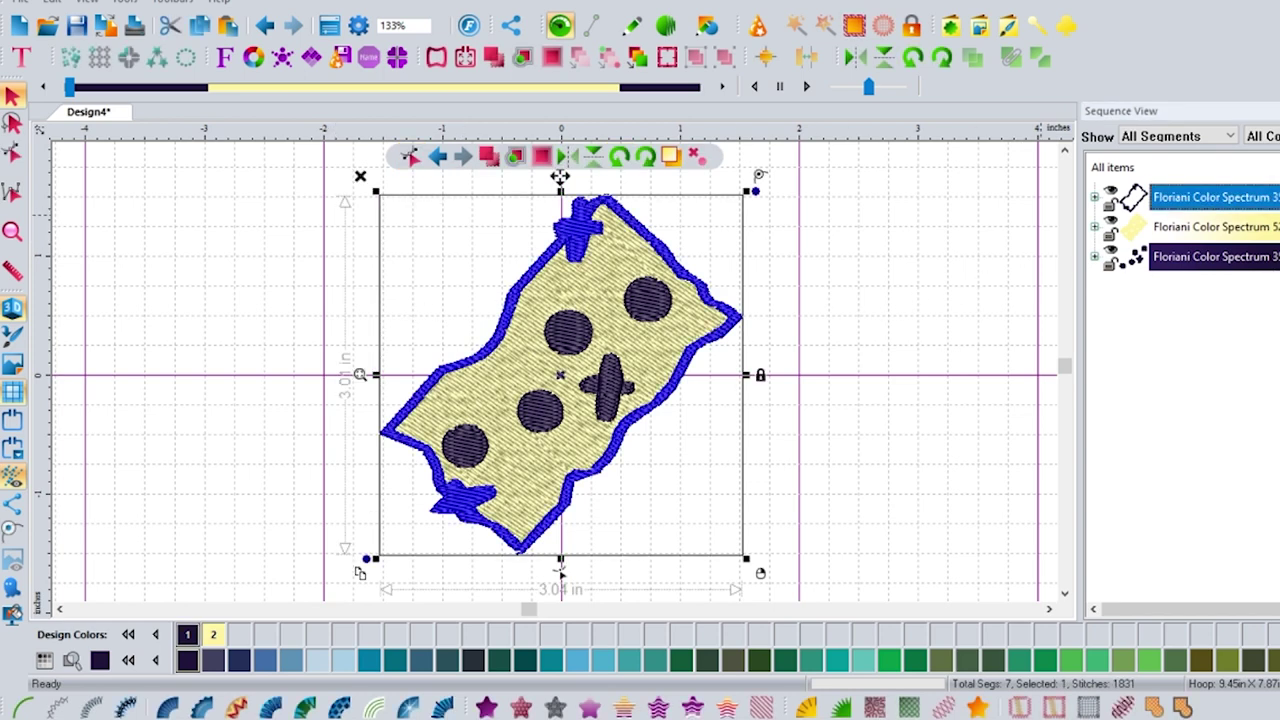
left_click(1095, 197)
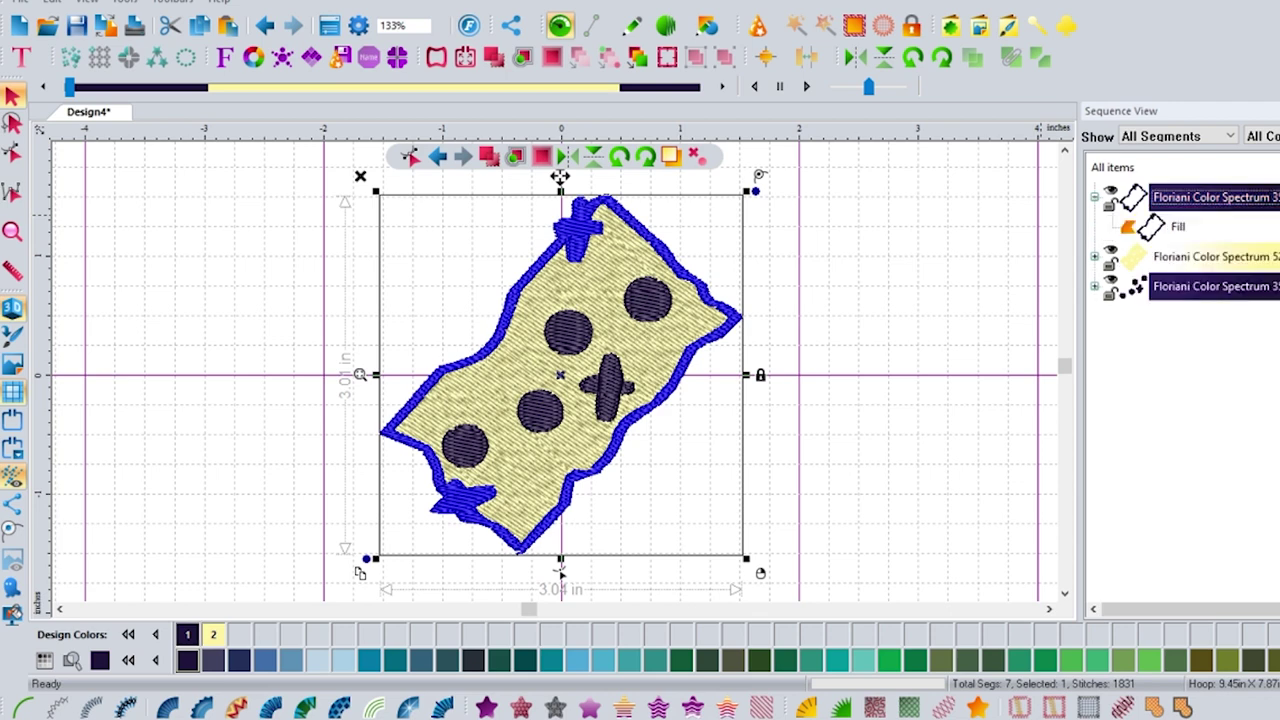
left_click_drag(737, 277, 736, 278)
left_click(731, 277)
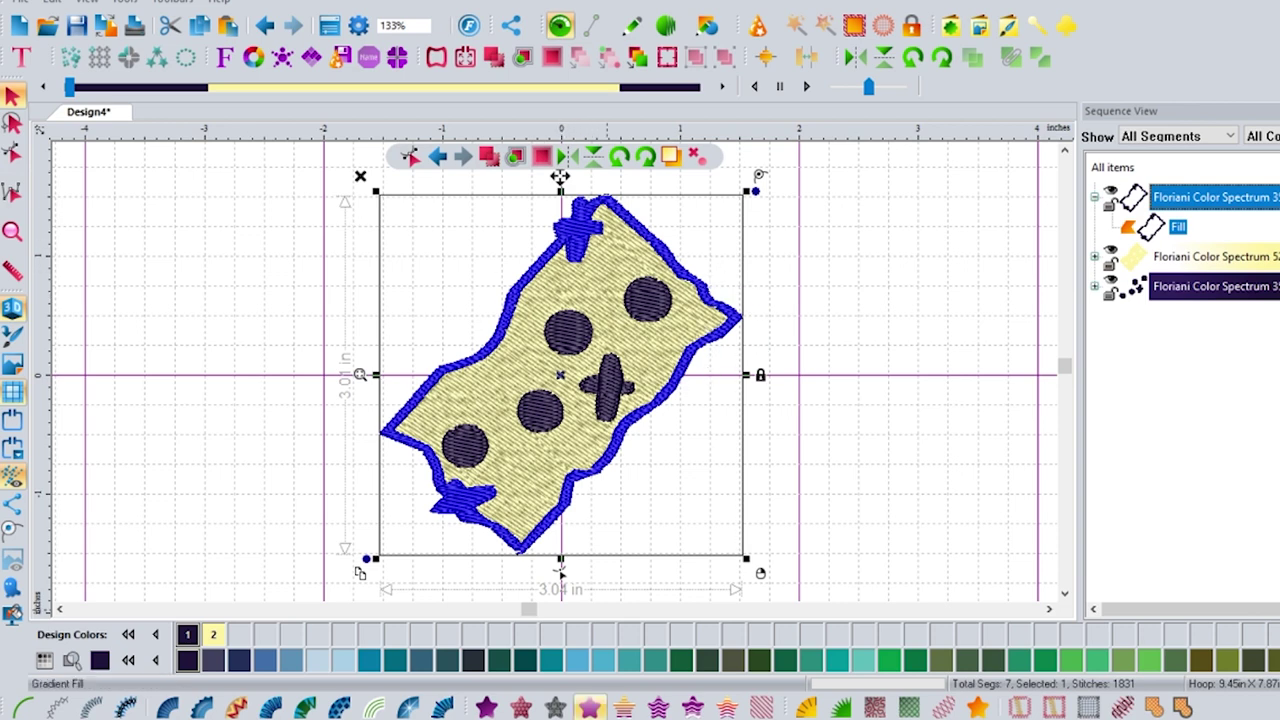
key("space")
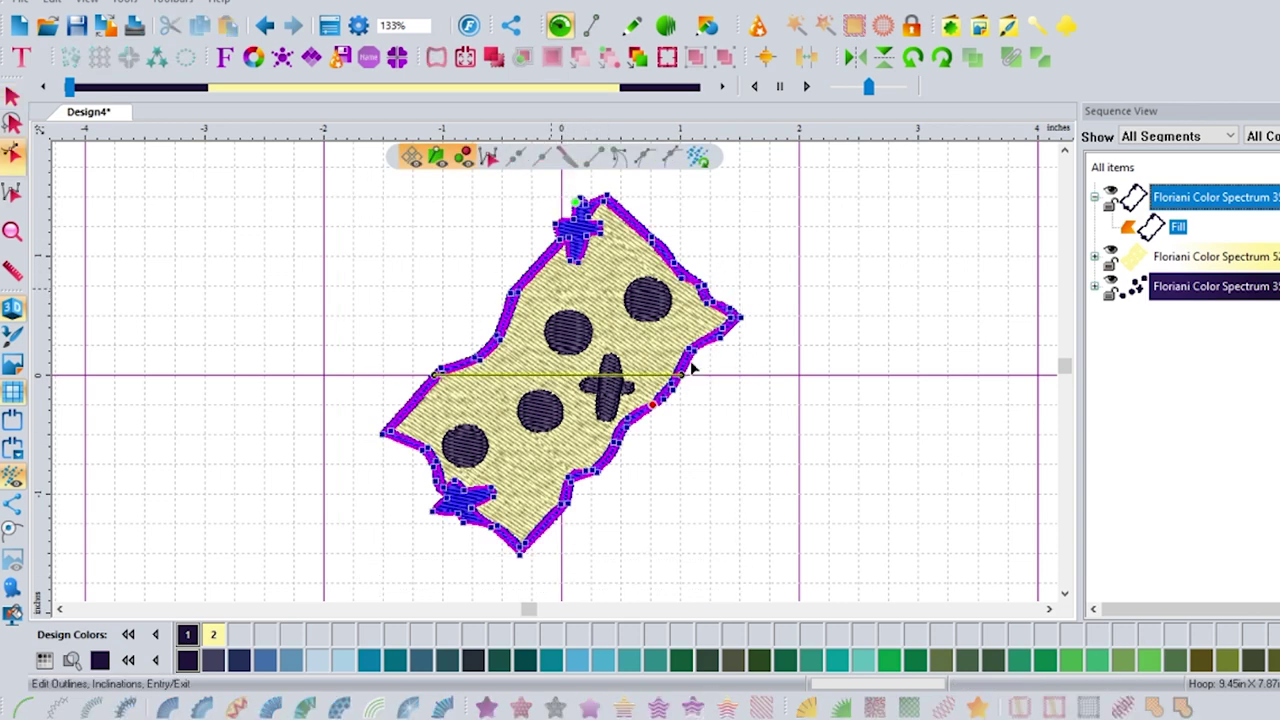
- Delete the outline nodes forming the outer side arm of the cross near the border's upper corner
scroll(706, 306, "up", 2)
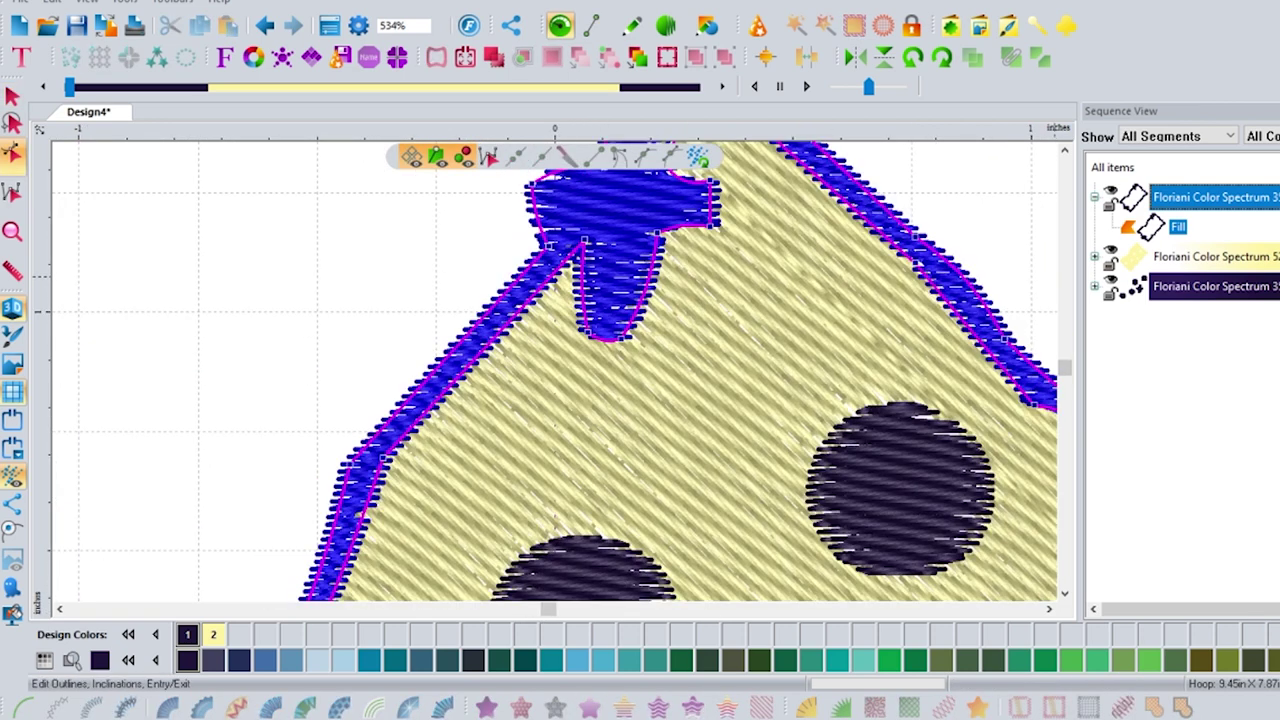
left_click(1065, 150)
left_click(1065, 150)
left_click(1065, 150)
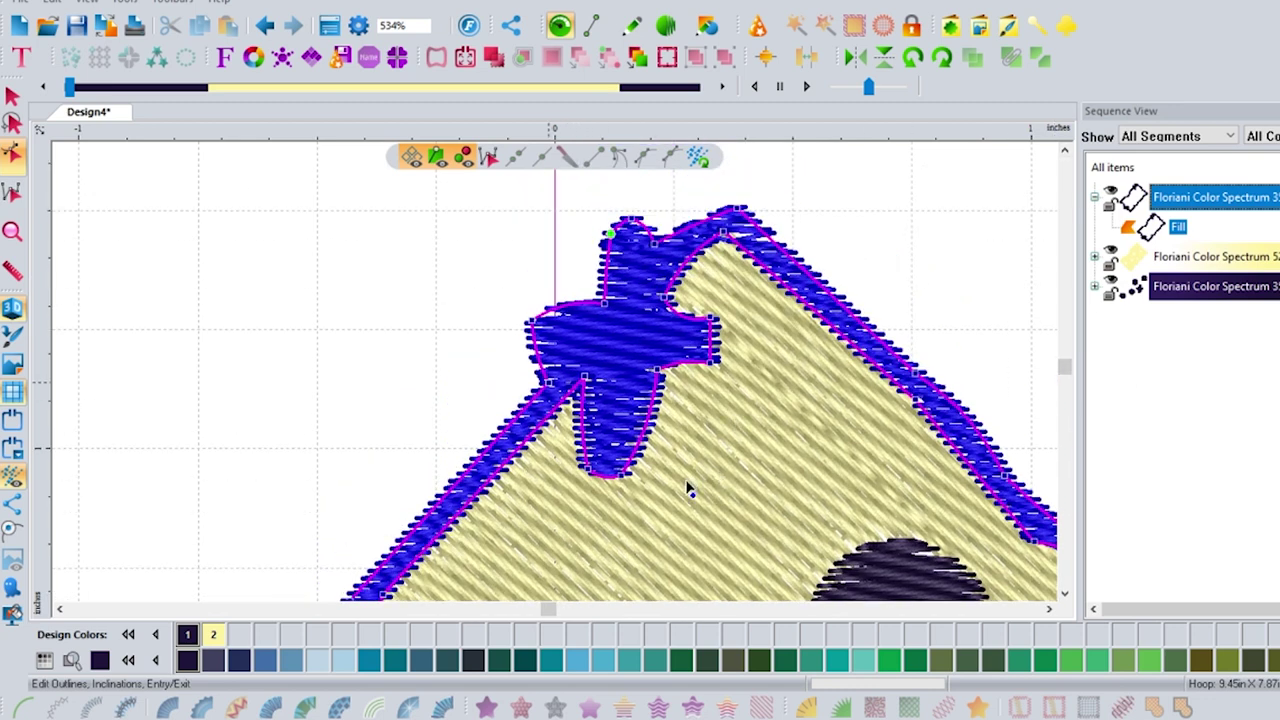
left_click(548, 383)
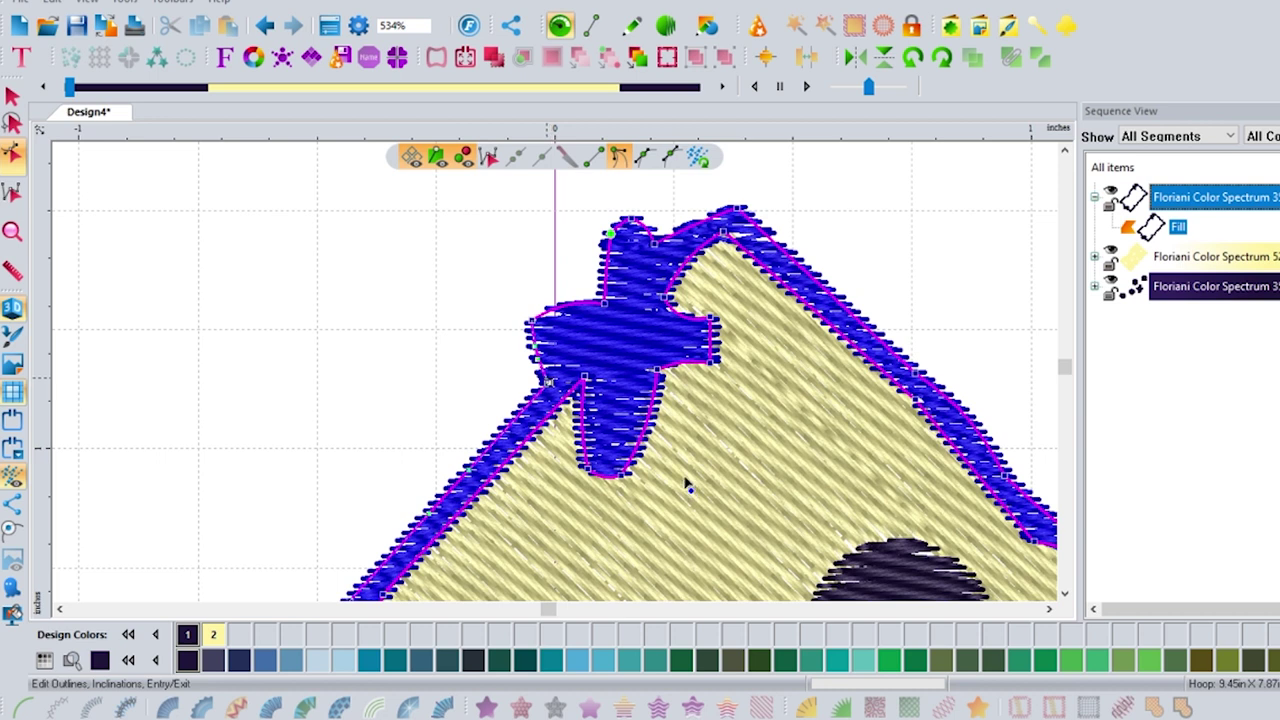
left_click(531, 320)
key("Delete")
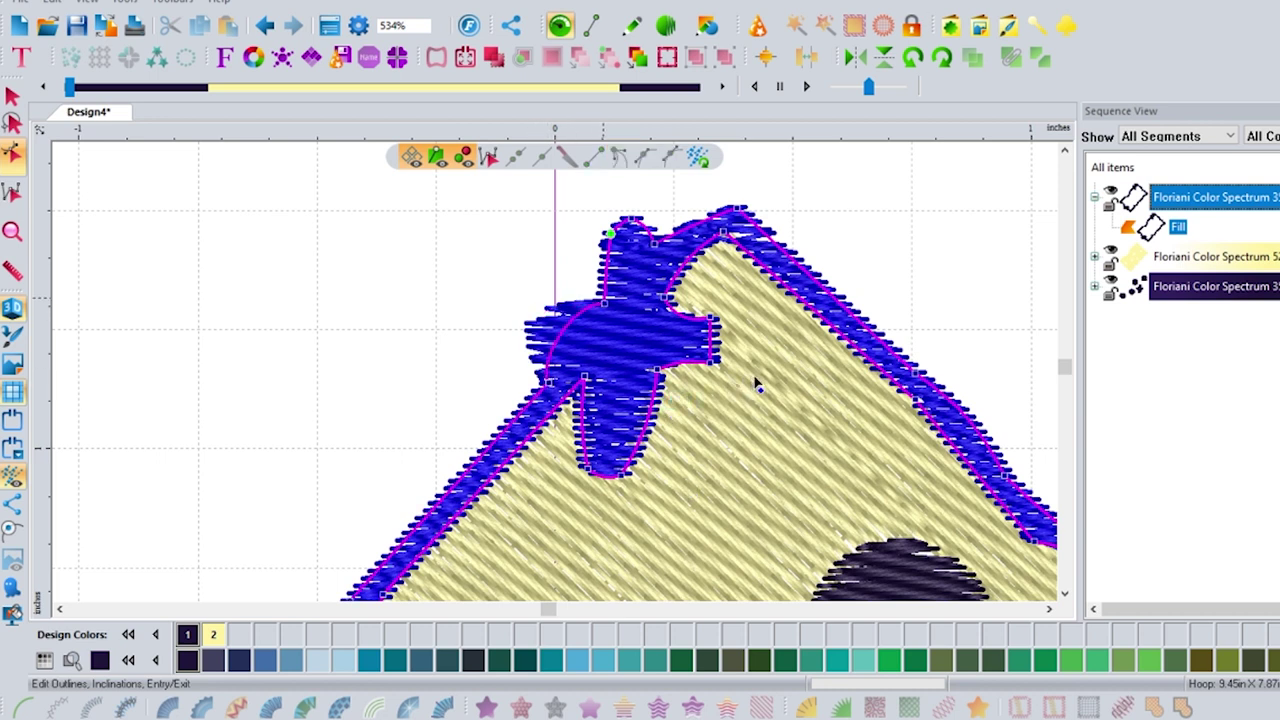
left_click(605, 301)
key("Delete")
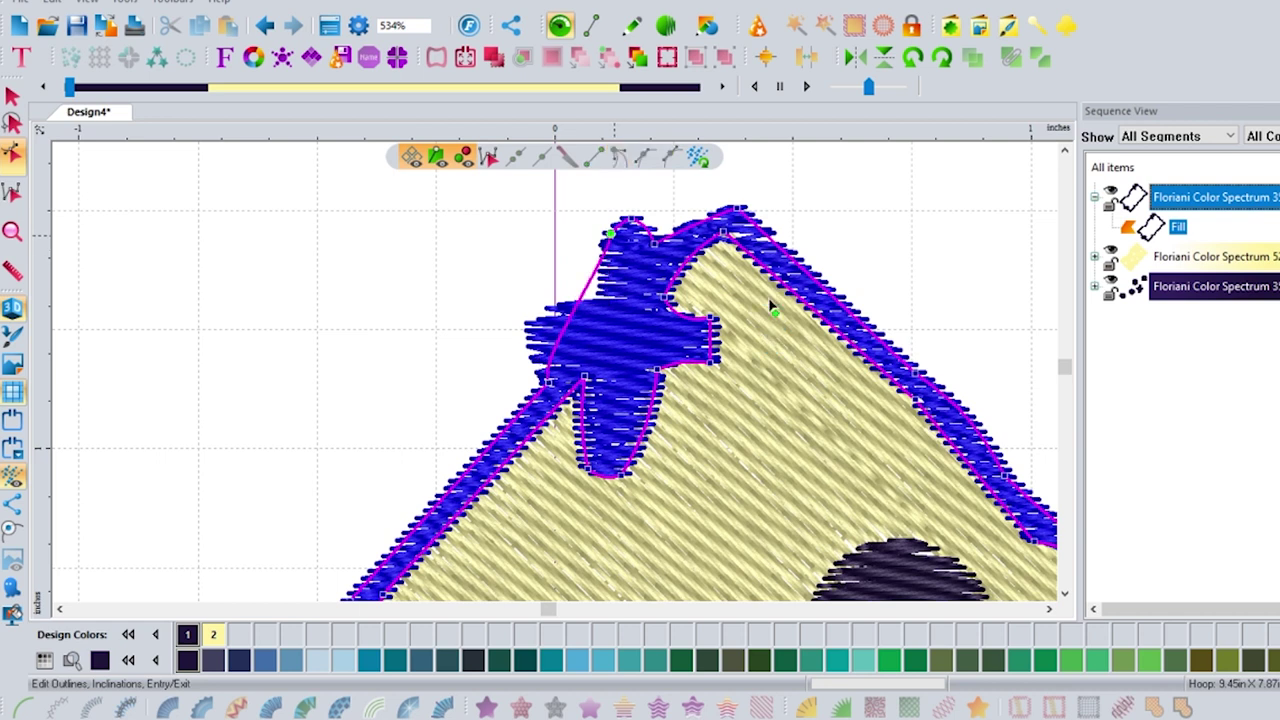
- Move the border's start point off the upper cross and delete the nodes at the cross's tip
left_click_drag(611, 235, 657, 242)
left_click(610, 234)
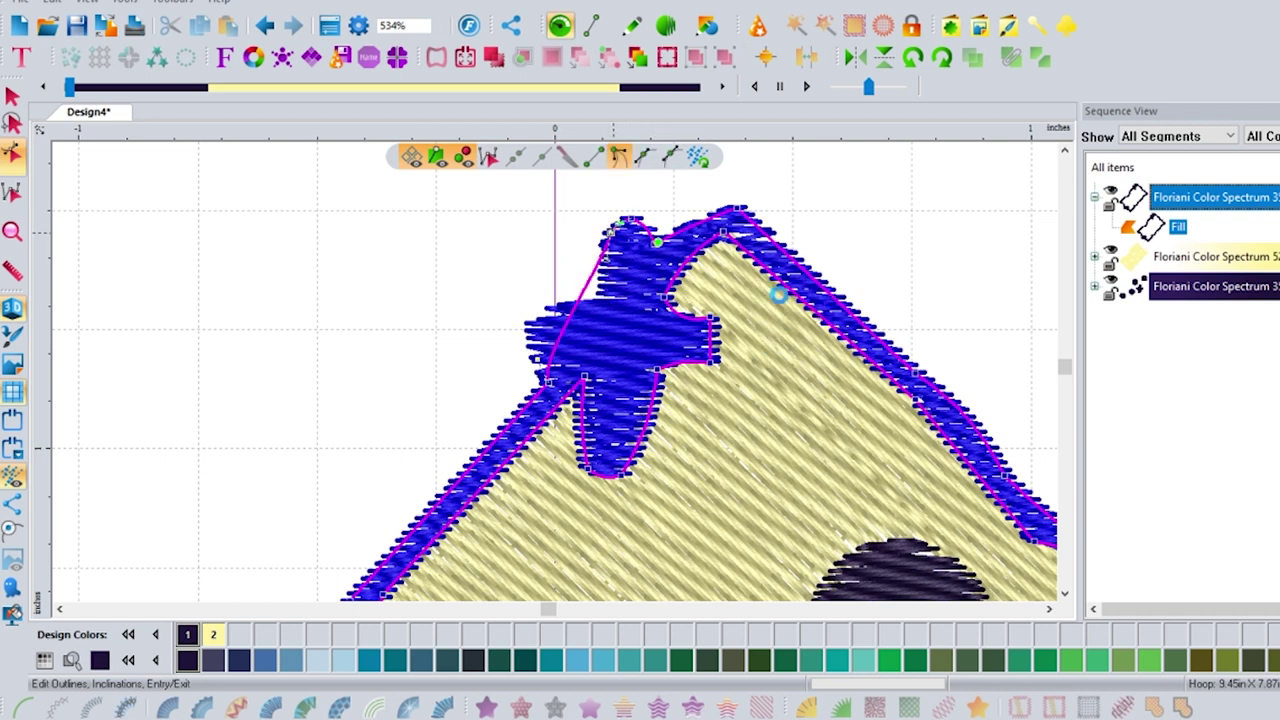
key("Delete")
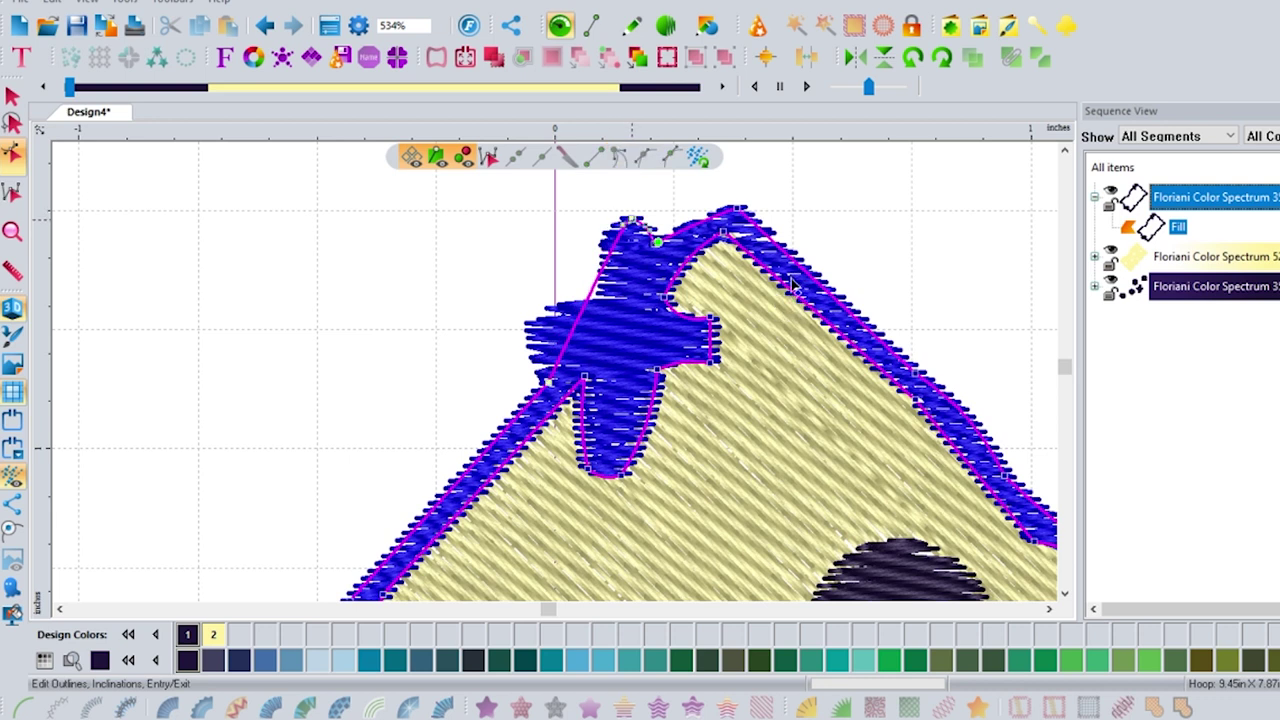
key("c")
key("Return")
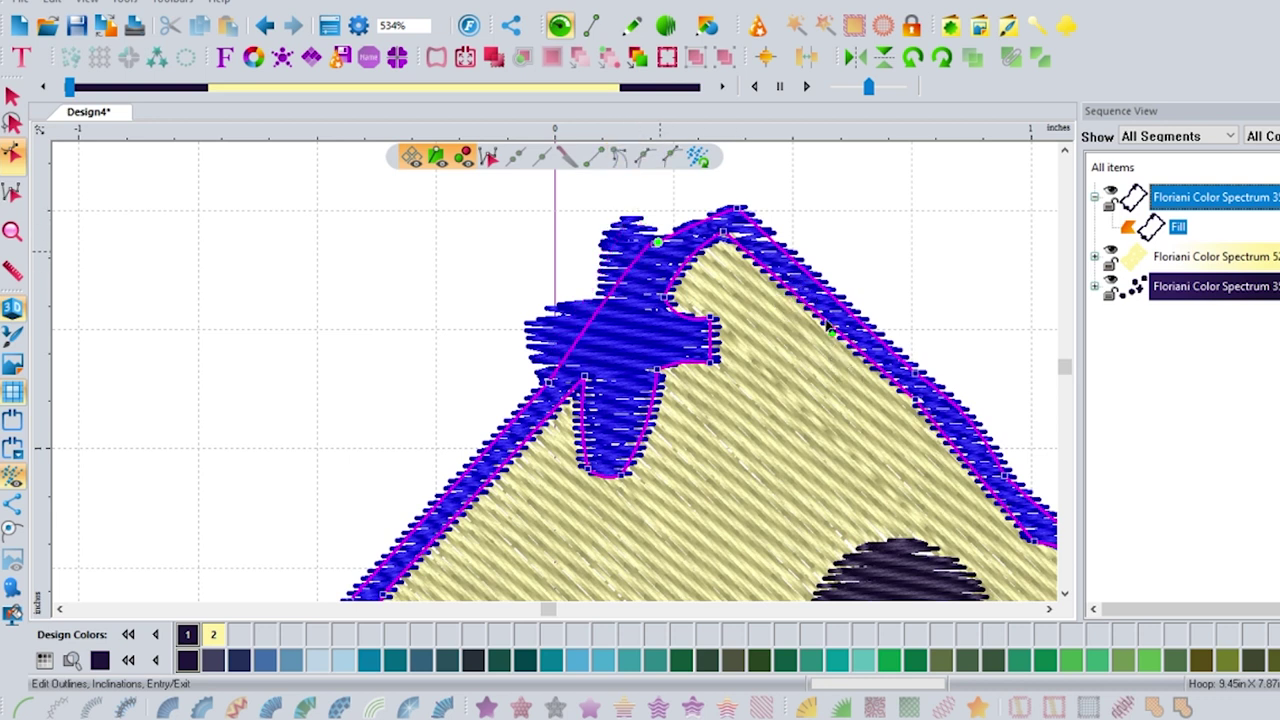
- Reshape the border's outer contour around the start point so it runs cleanly up to the upper corner
left_click(826, 318)
left_click_drag(657, 242, 668, 237)
left_click(657, 243)
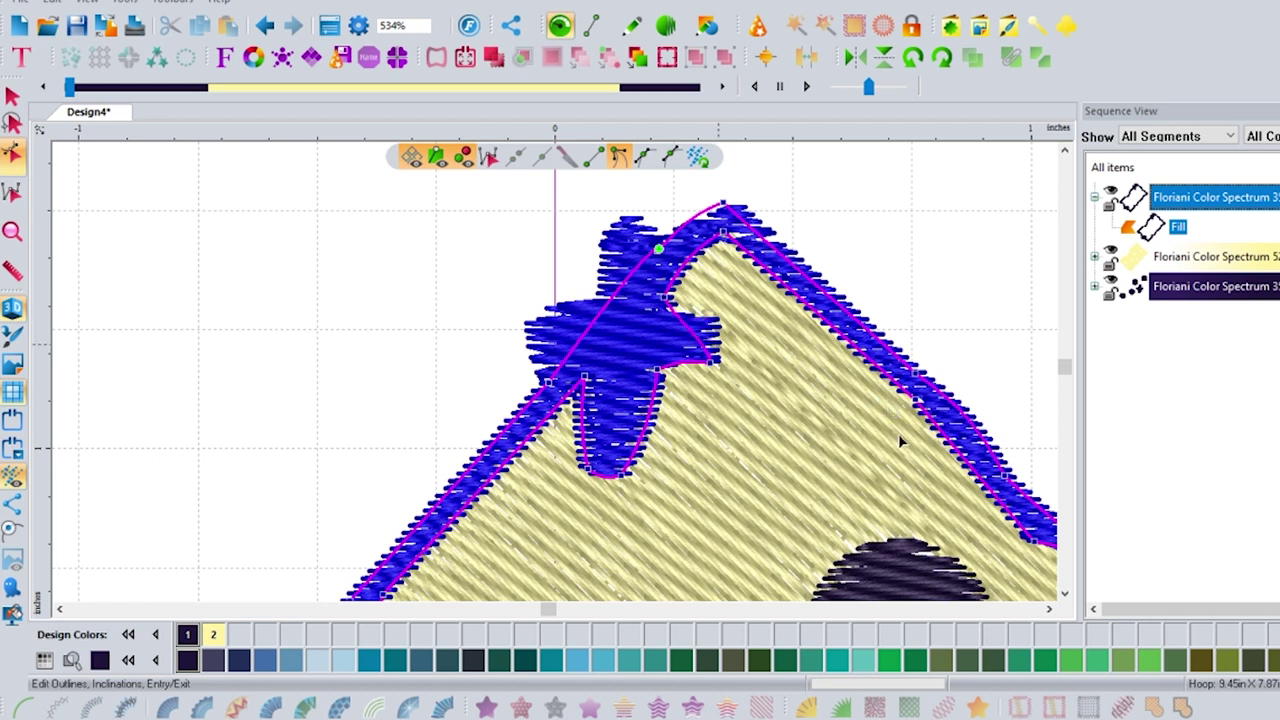
- Delete the upper cross's remaining nodes from the border's inner contour and adjust the curve handle to follow the outer edge
key("Delete")
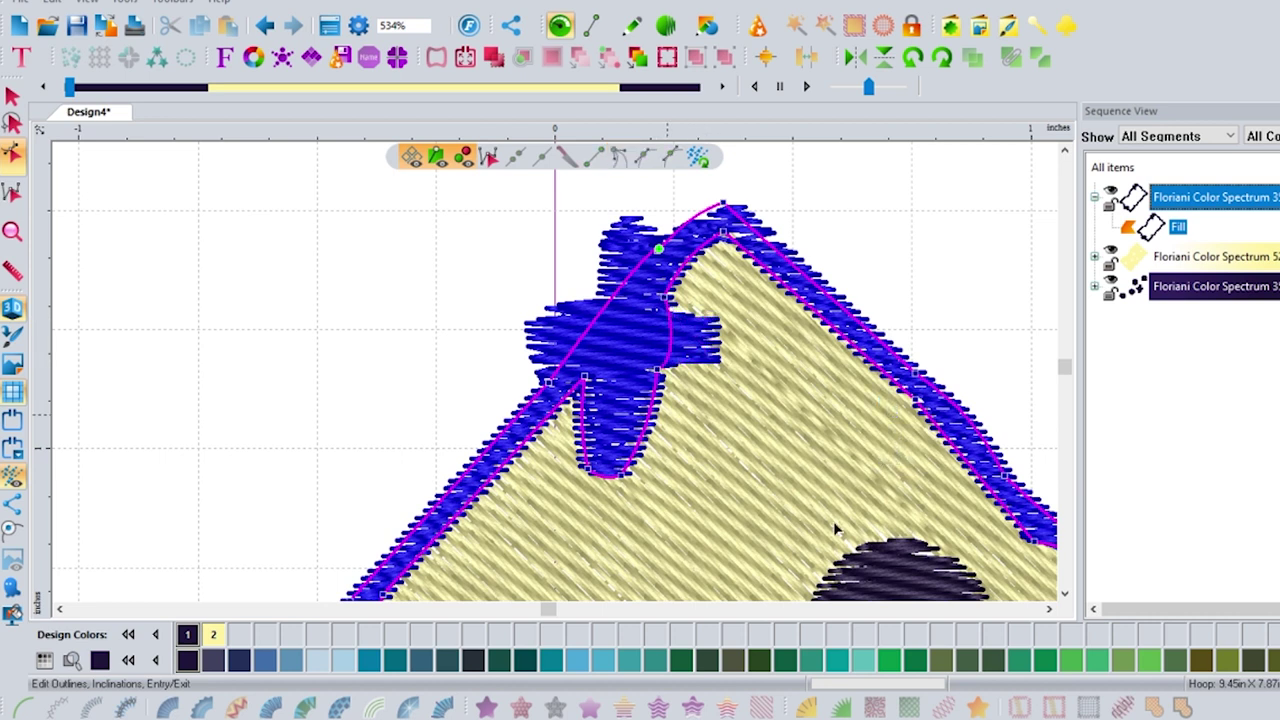
left_click(657, 370)
key("Delete")
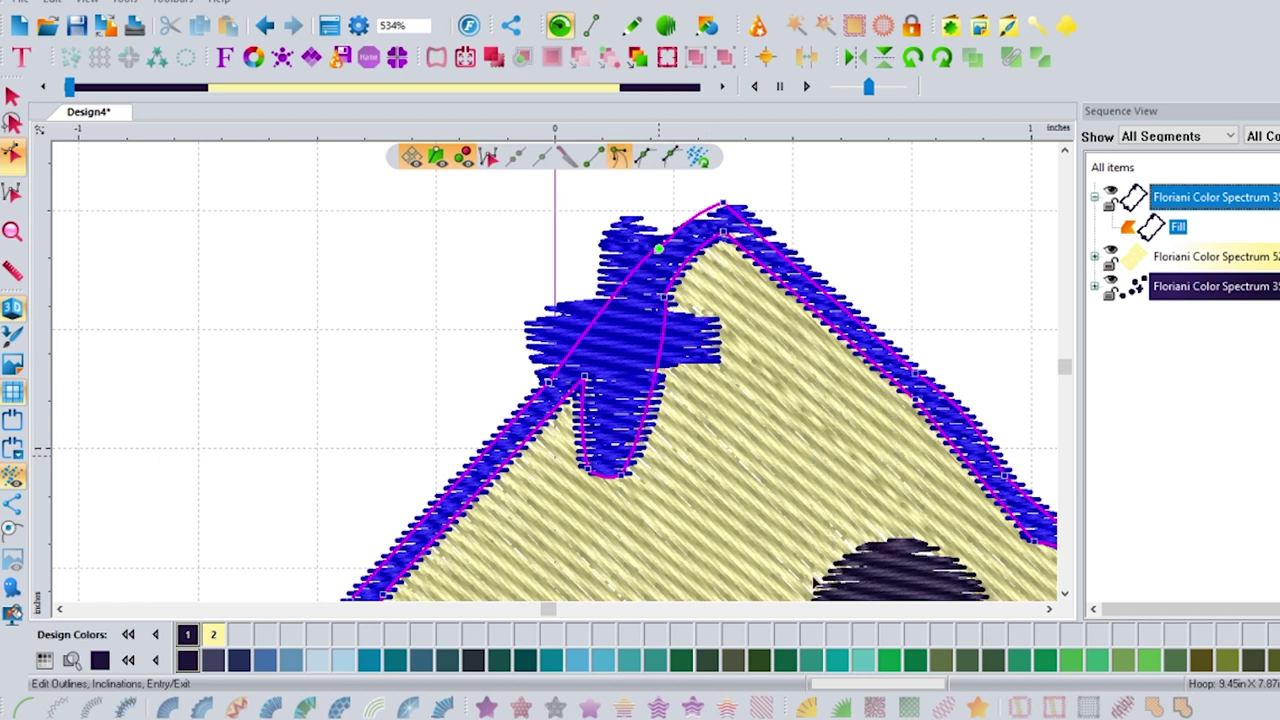
key("Delete")
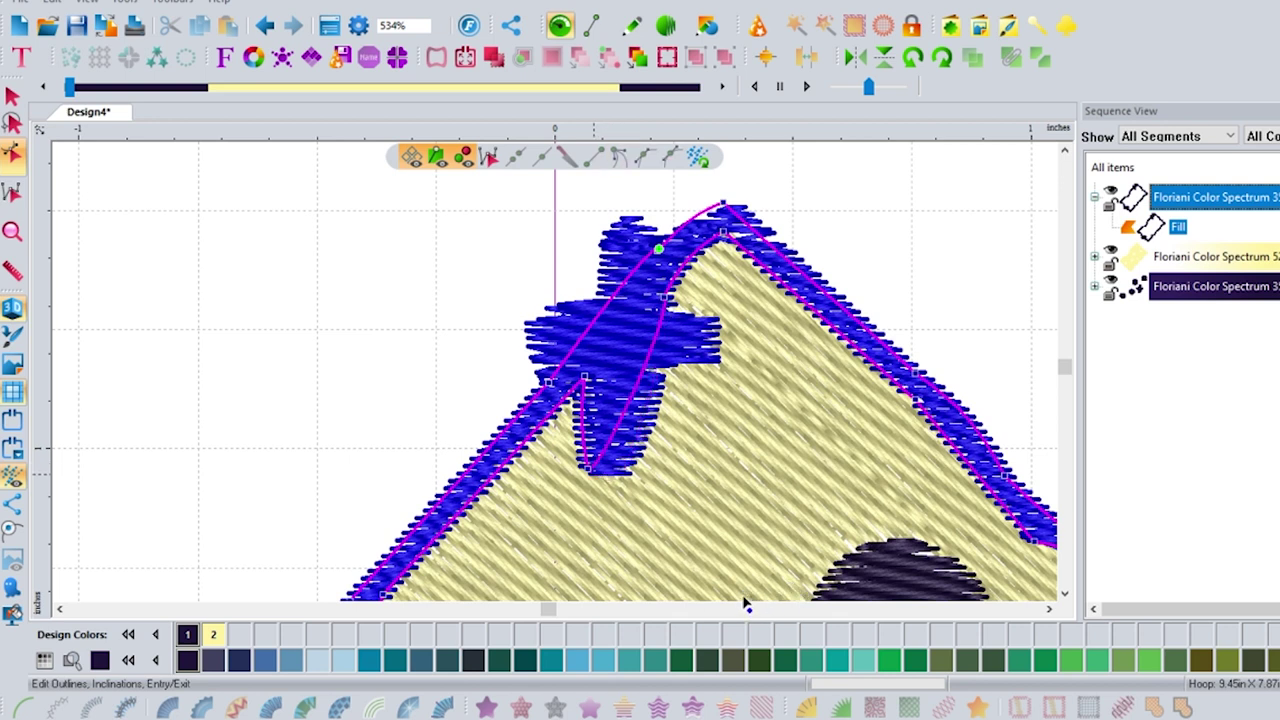
key("Delete")
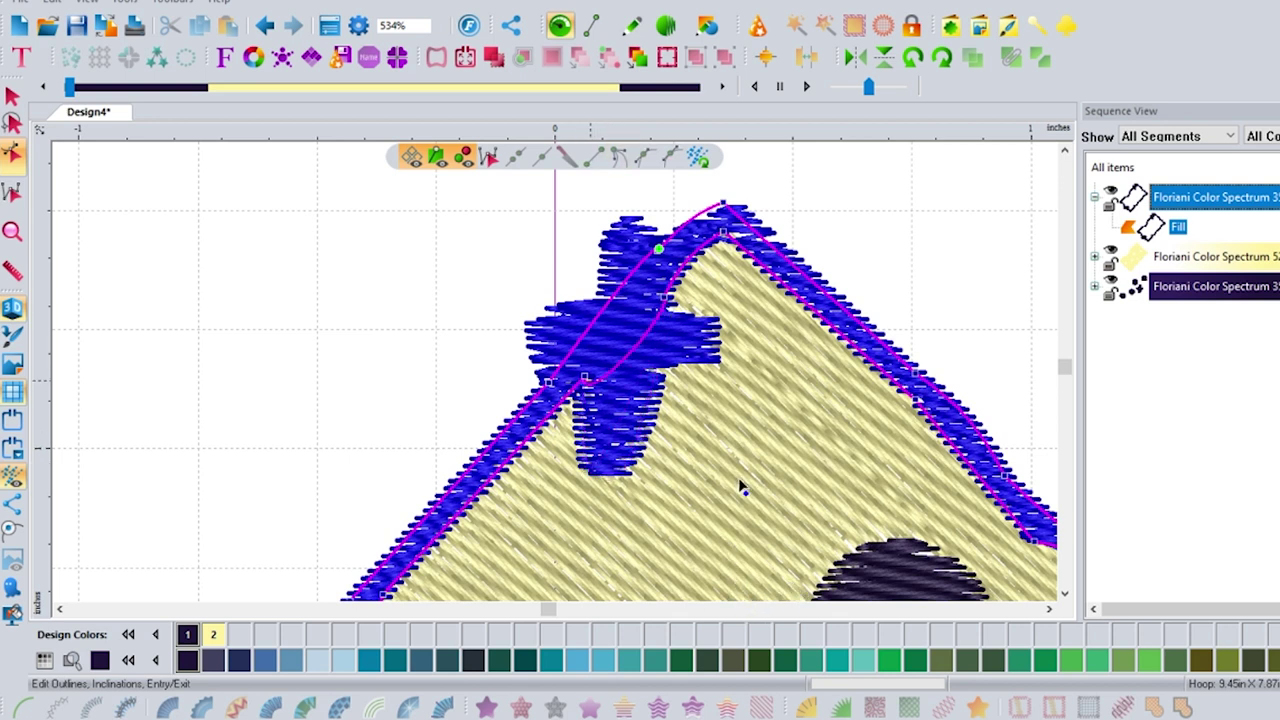
left_click(585, 377)
key("Delete")
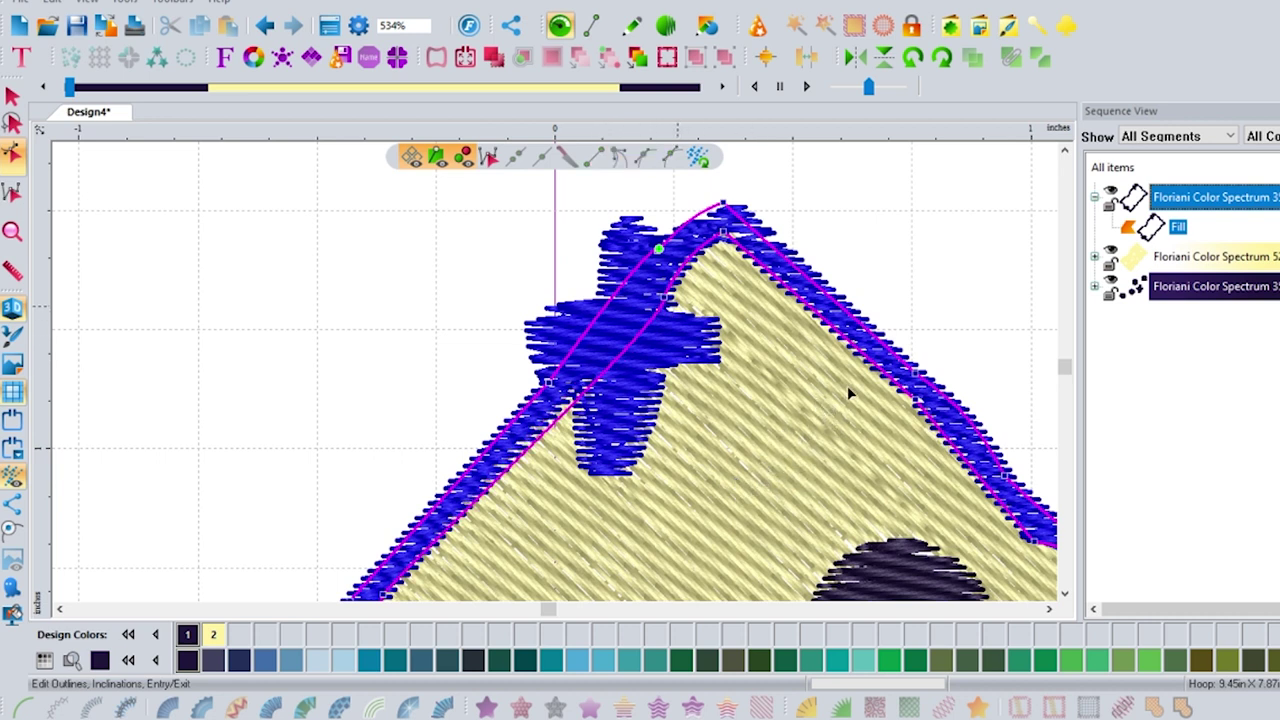
left_click(663, 297)
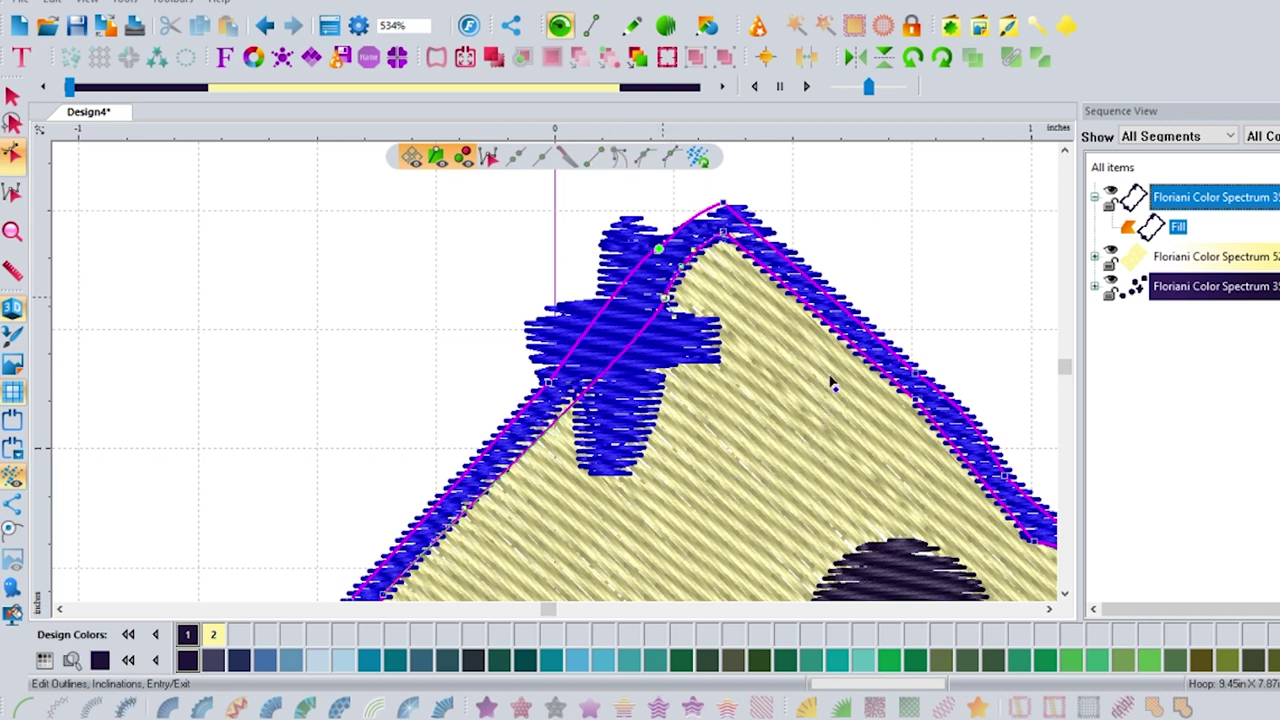
left_click_drag(671, 315, 669, 316)
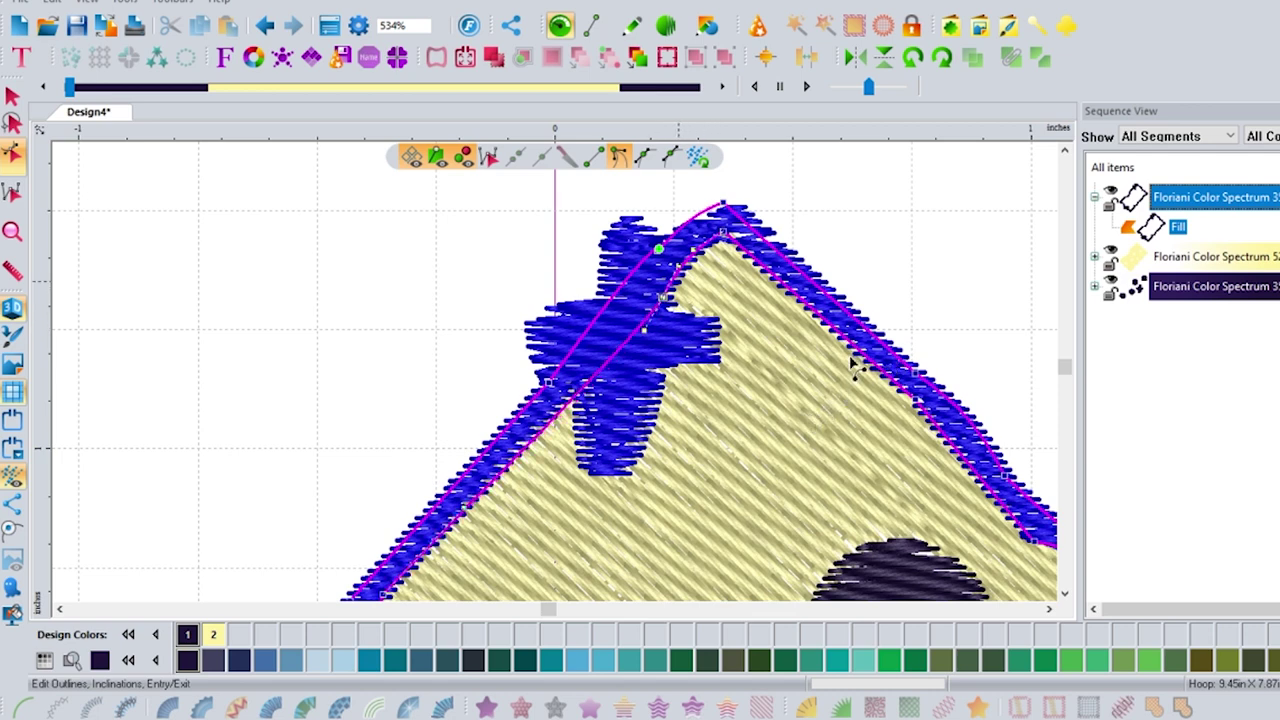
- Select the pale yellow fill and delete the nodes forming the cross-shaped notch near its upper corner
left_click(884, 362)
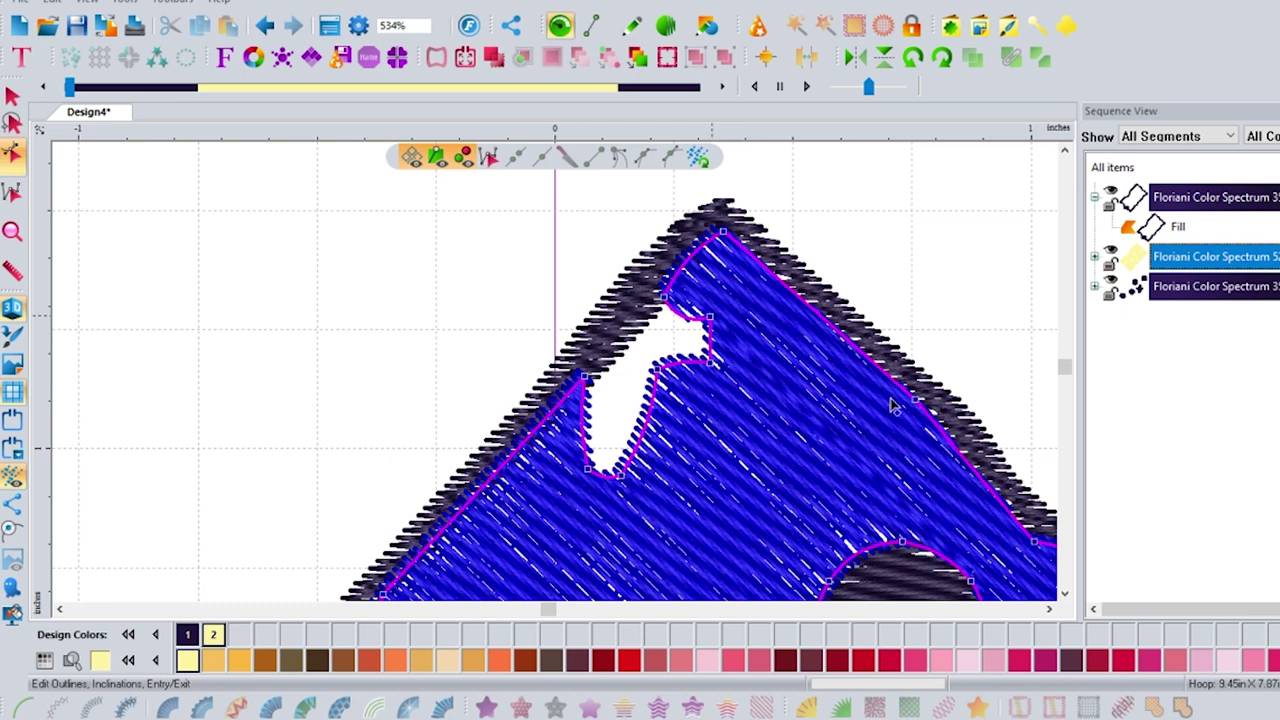
left_click(710, 317)
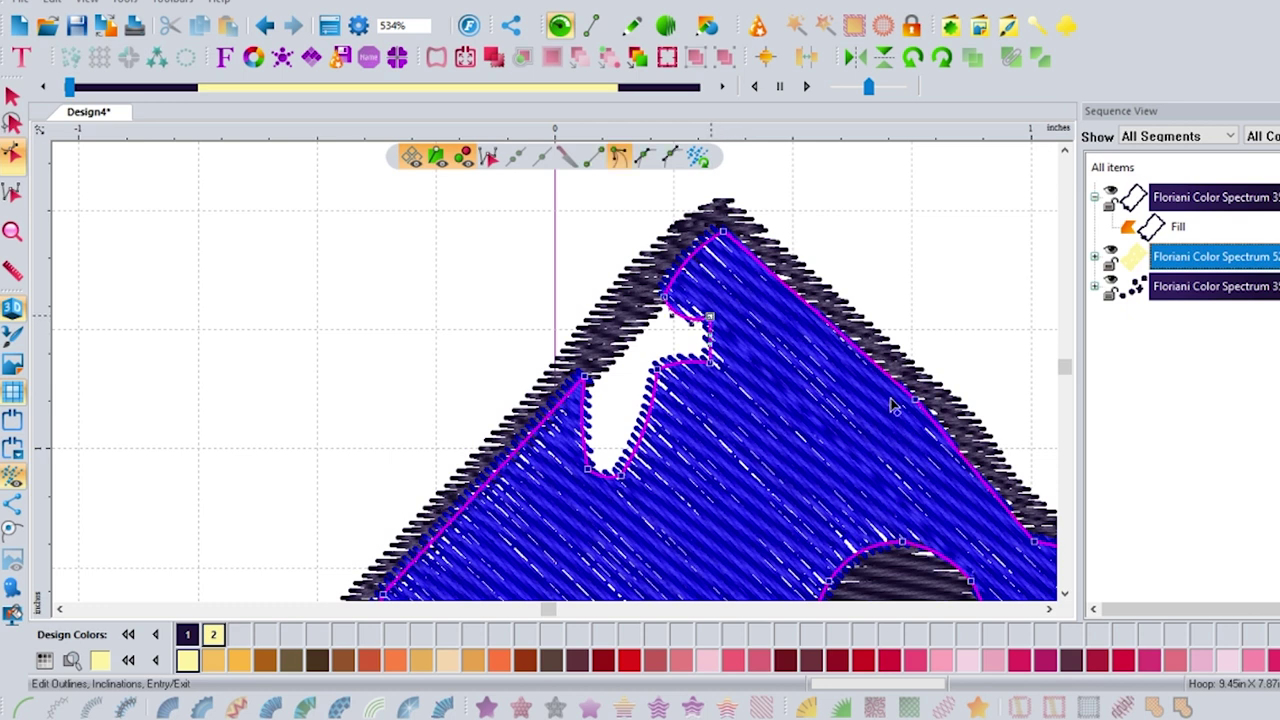
key("Delete")
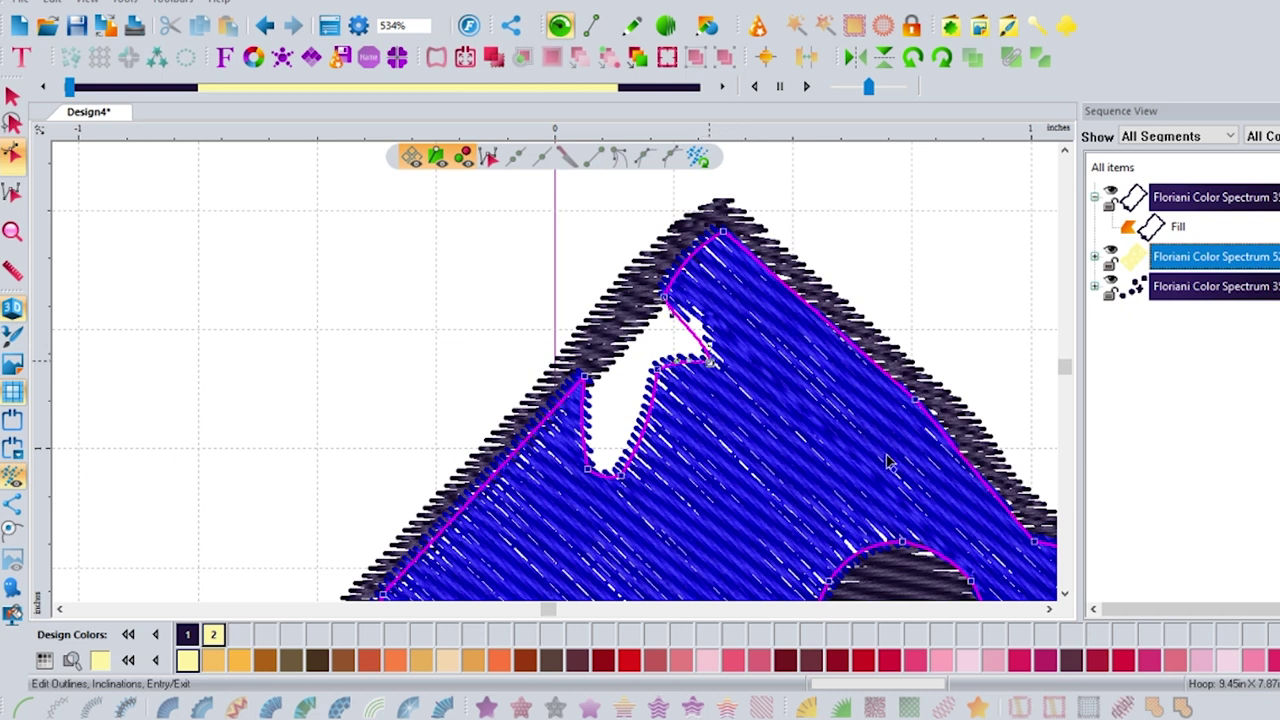
key("Tab")
key("Delete")
key("Tab")
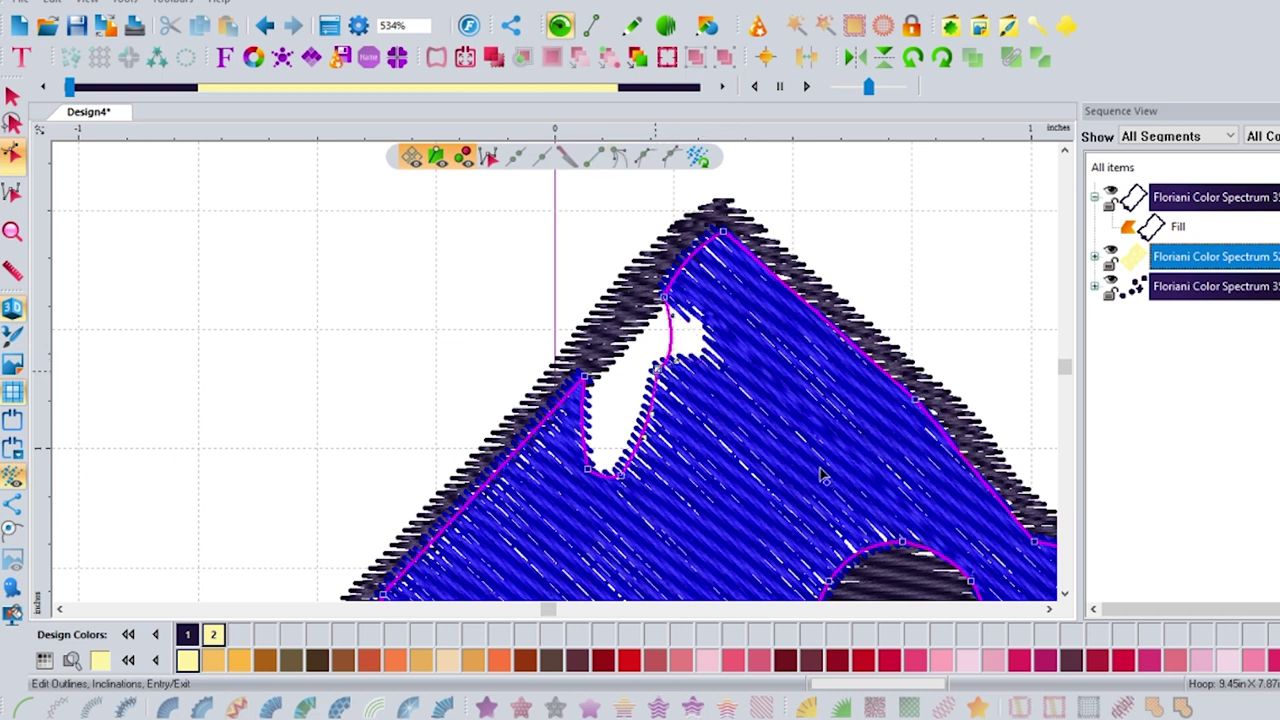
key("Delete")
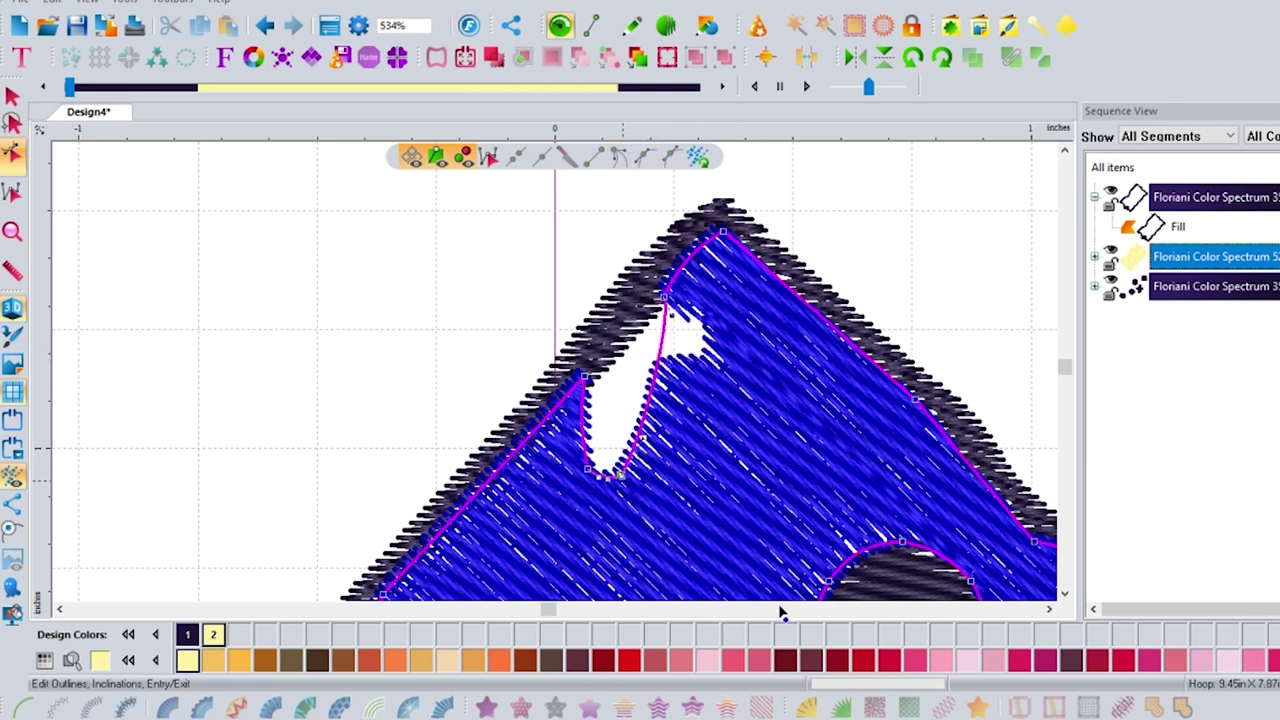
key("Tab")
key("Delete")
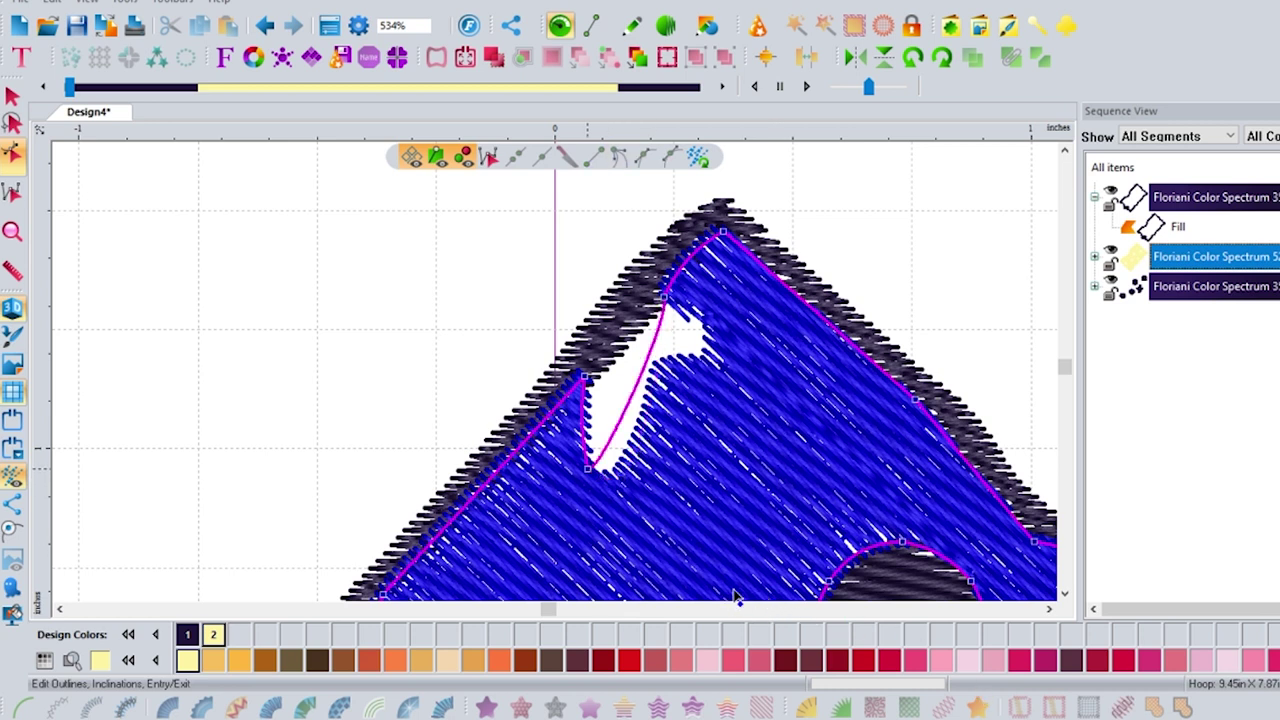
key("Tab")
key("Delete")
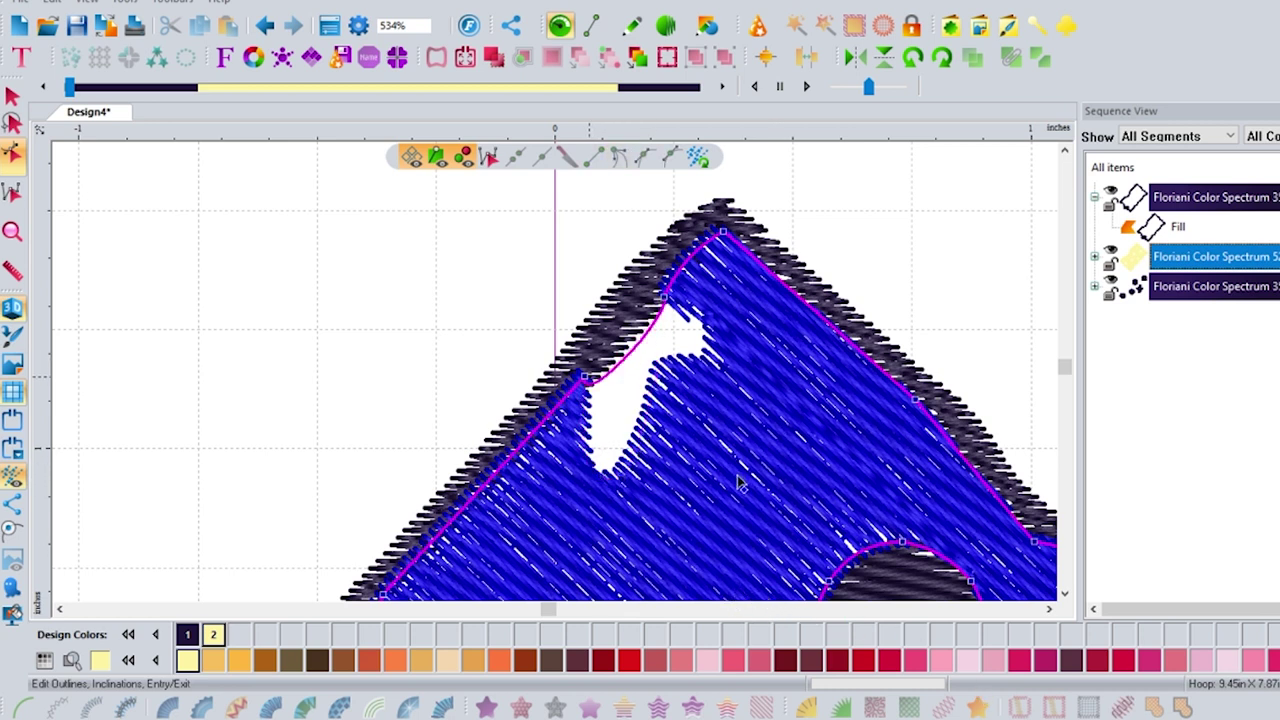
- Smooth the yellow fill's edge curve along the border where the notch was and regenerate the stitches
key("Tab")
left_click_drag(725, 519, 657, 532)
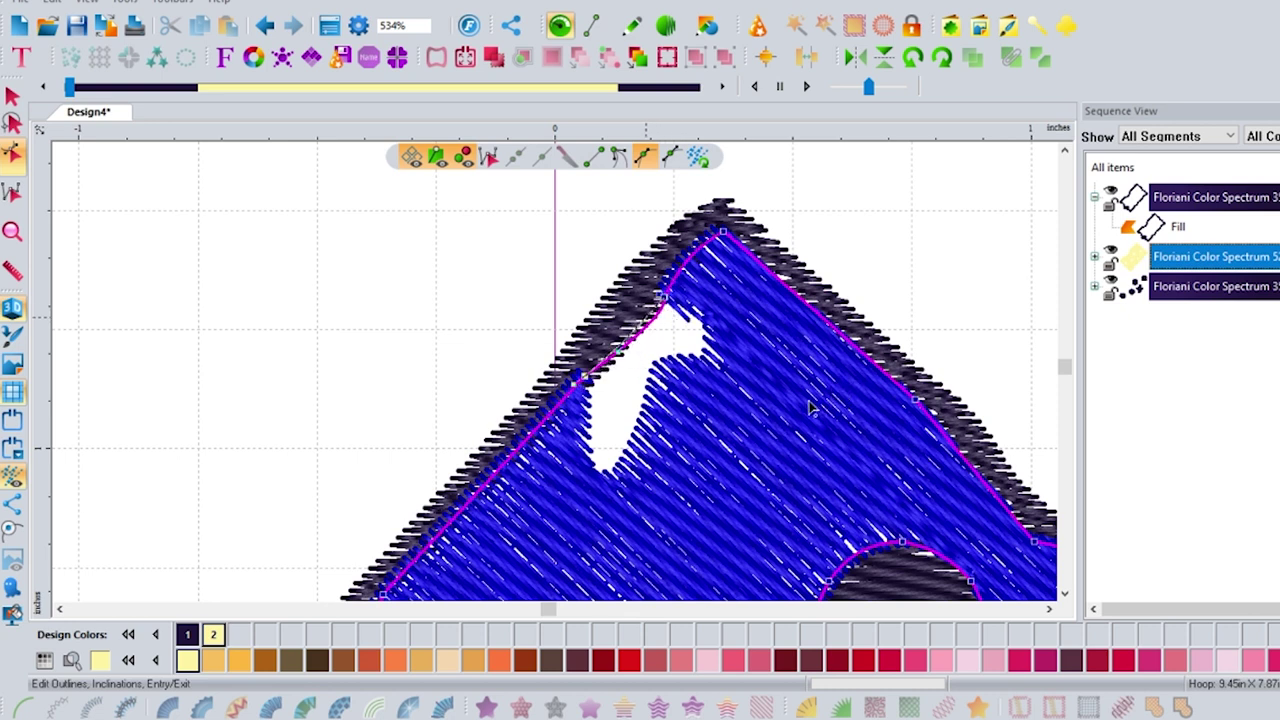
left_click(827, 401)
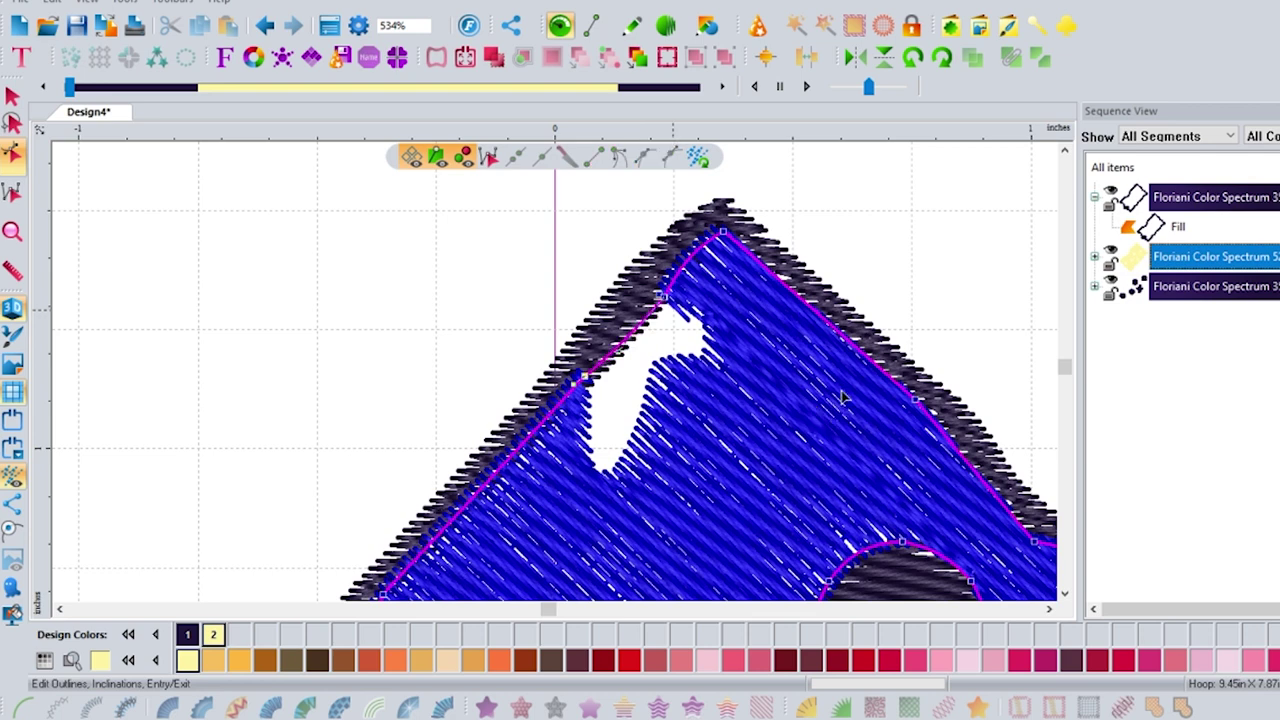
right_click(754, 404)
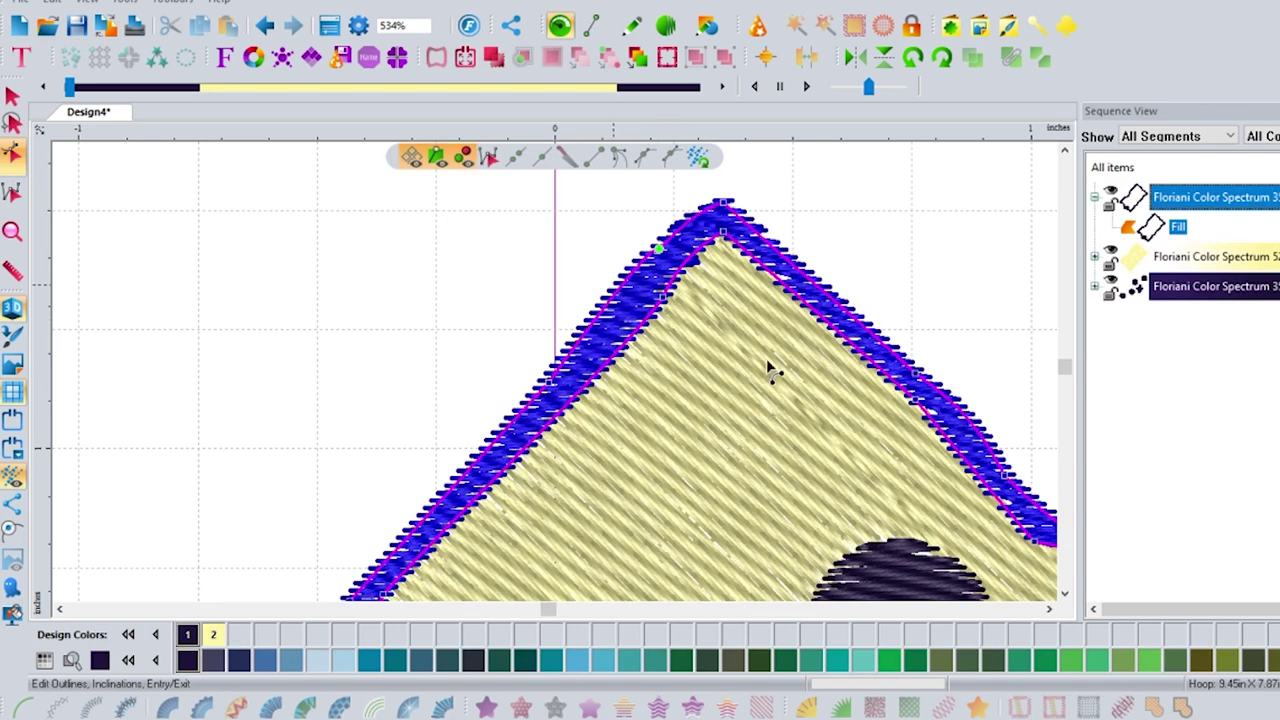
left_click(873, 440)
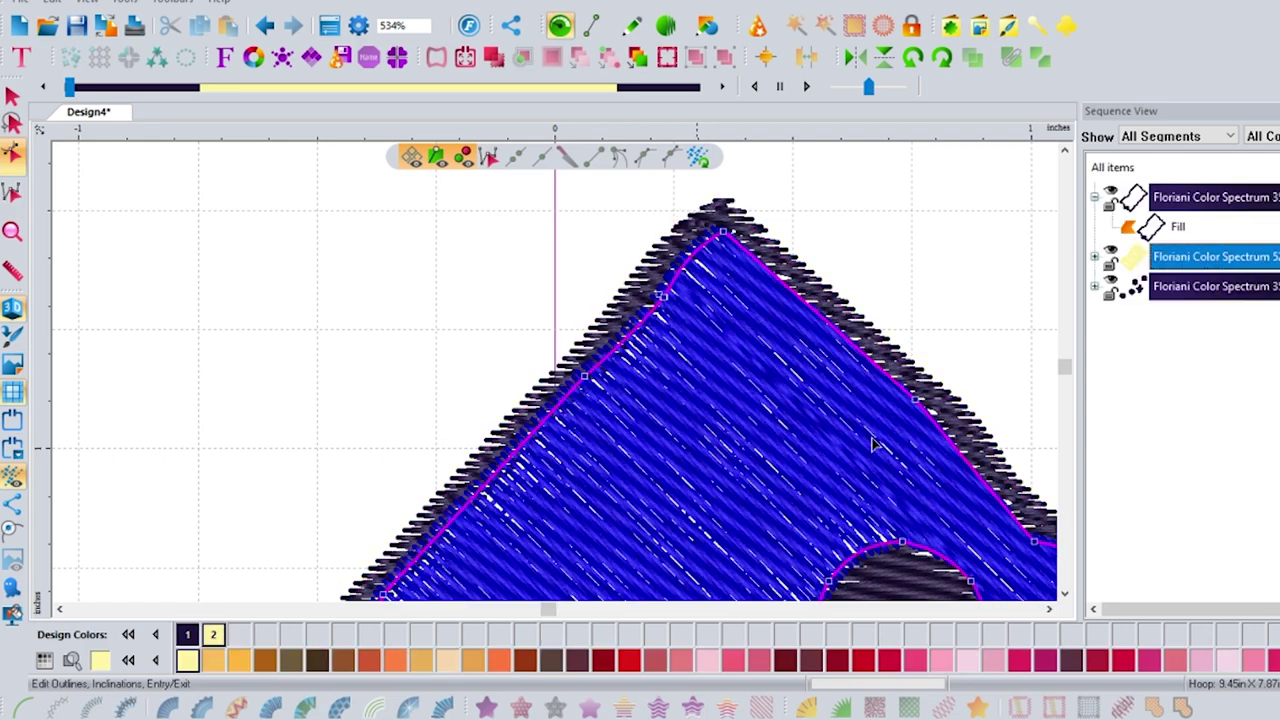
- Select the dark border and delete the nodes forming the lower cross from its inner and outer contours
scroll(771, 413, "down", 1)
scroll(715, 400, "down", 6)
scroll(456, 352, "up", 3)
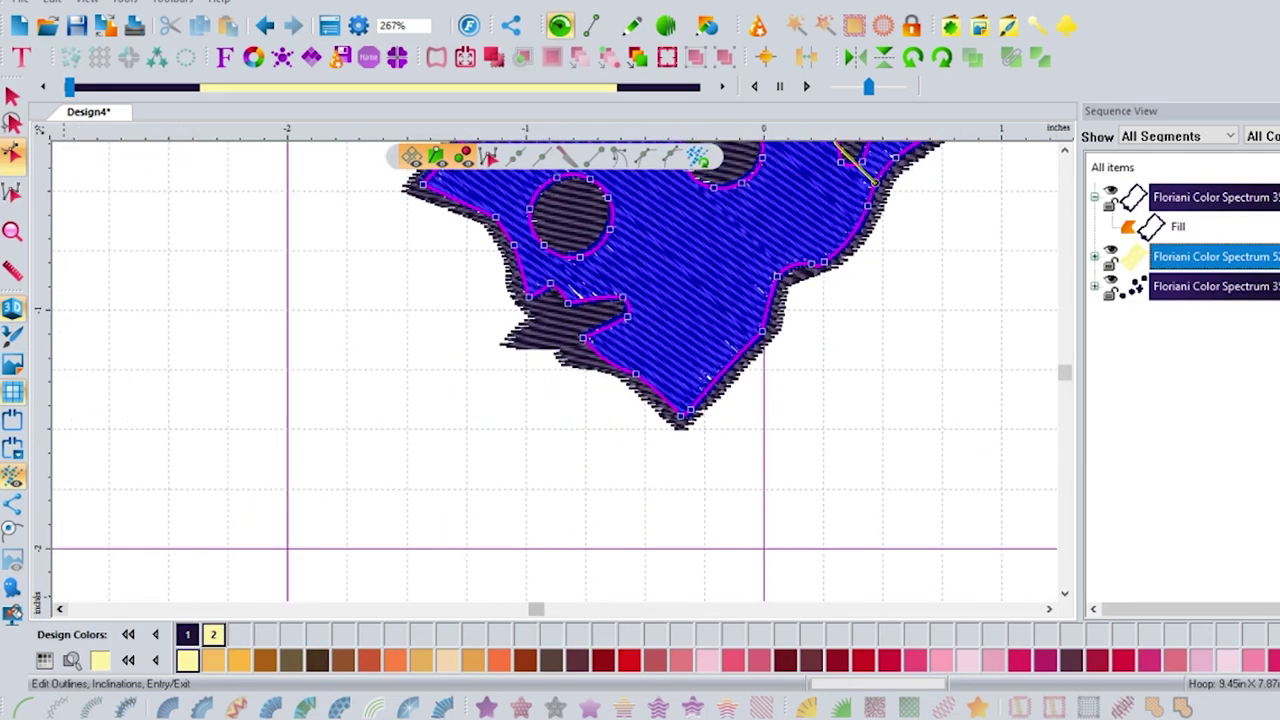
left_click(680, 355)
key("Delete")
key("Delete")
key("Delete")
key("Delete")
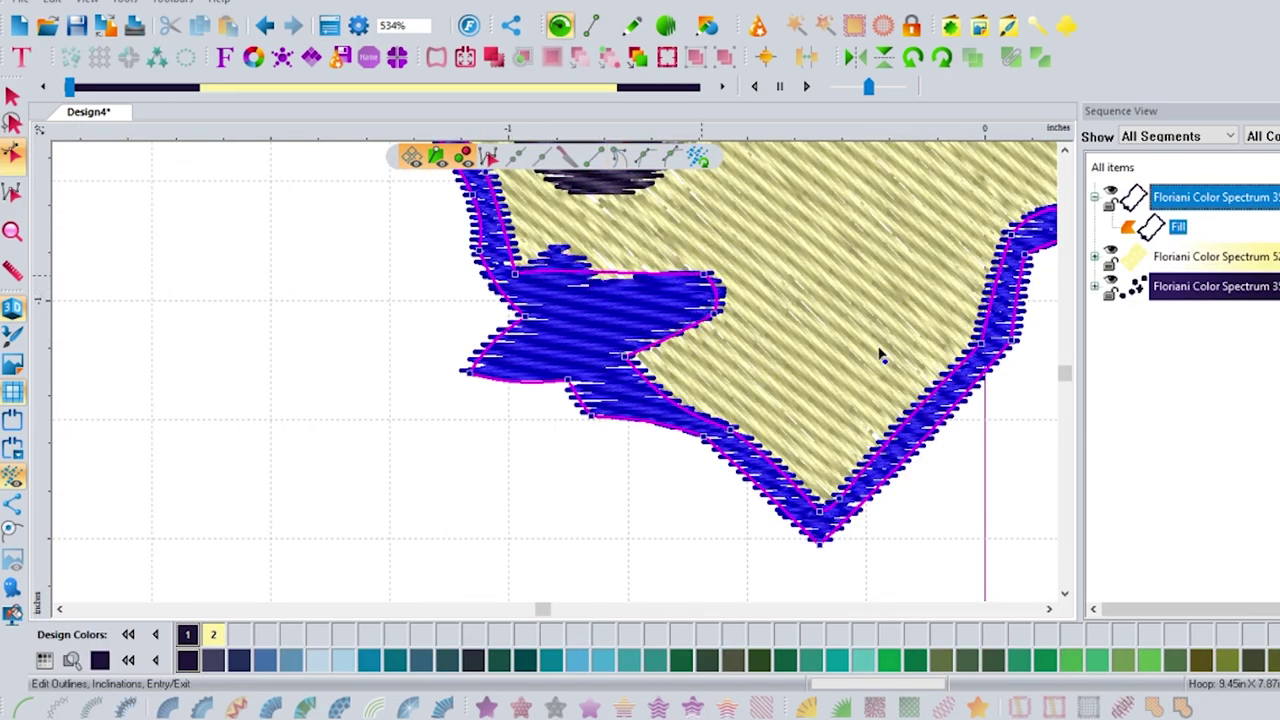
key("Delete")
key("Delete")
key("Delete")
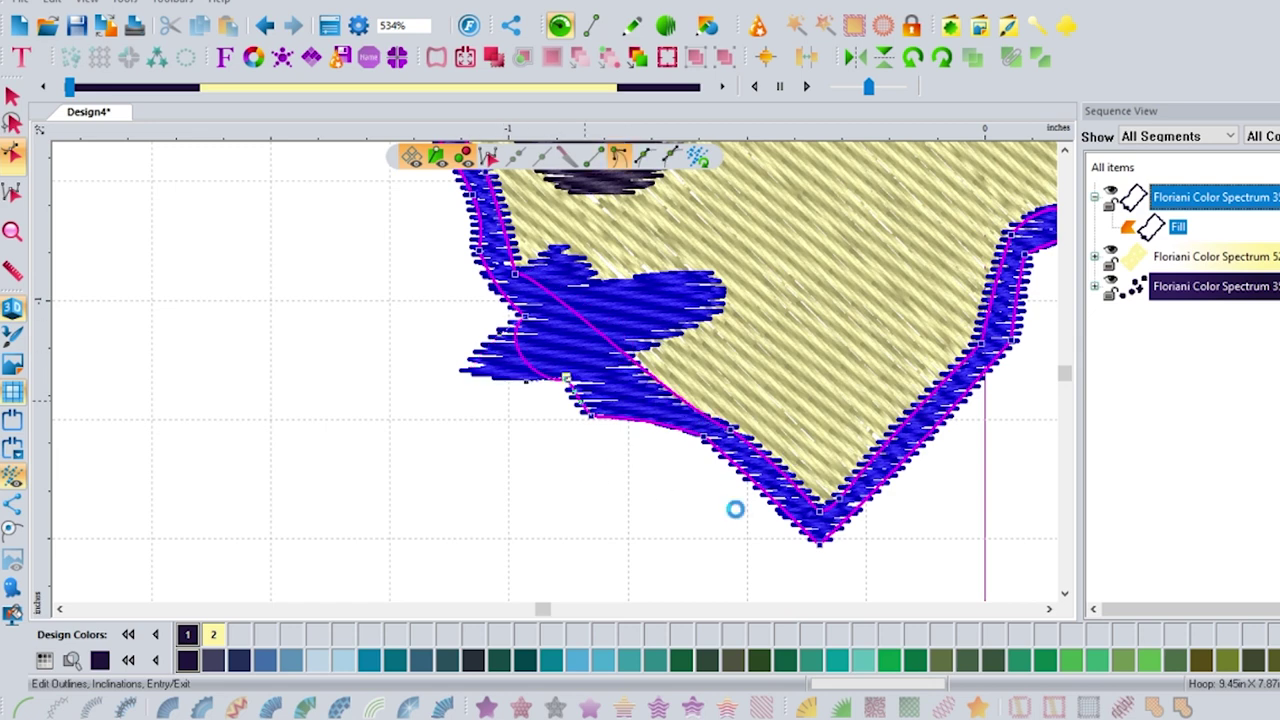
- Smooth the border's outer contour where the lower cross was and remove the matching notch from the yellow fill
key("Escape")
left_click(680, 428)
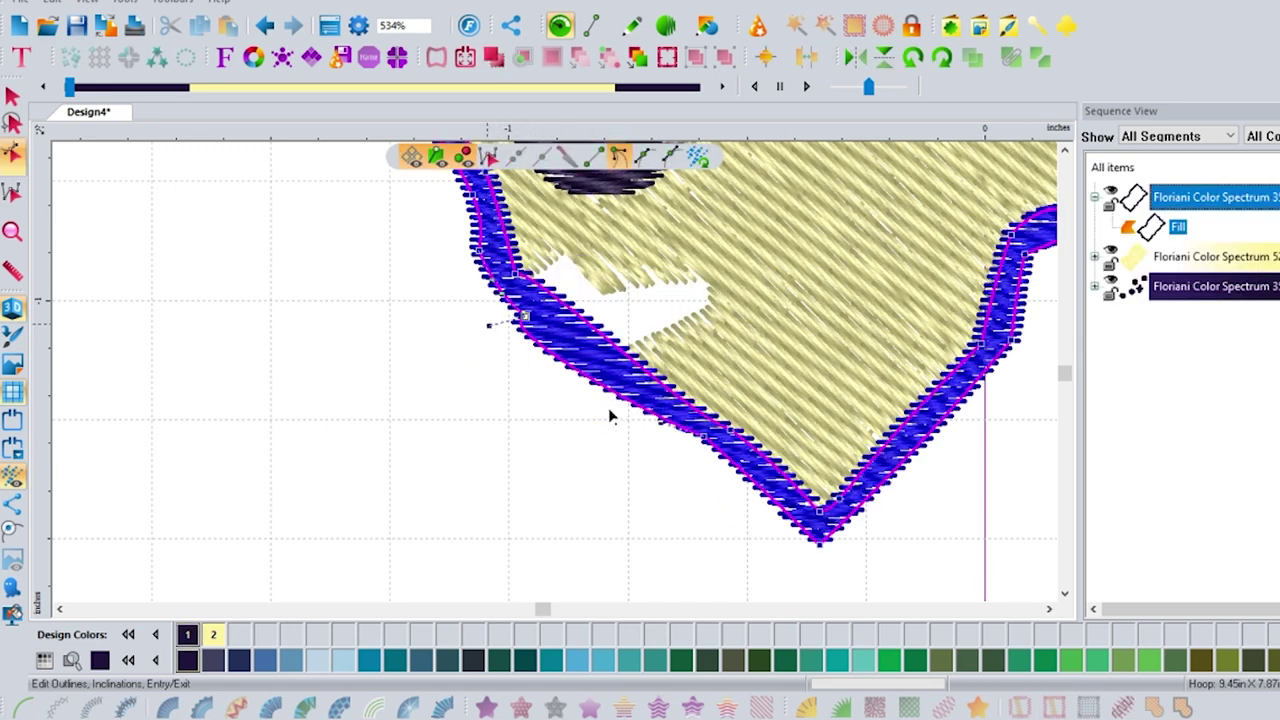
left_click(828, 420)
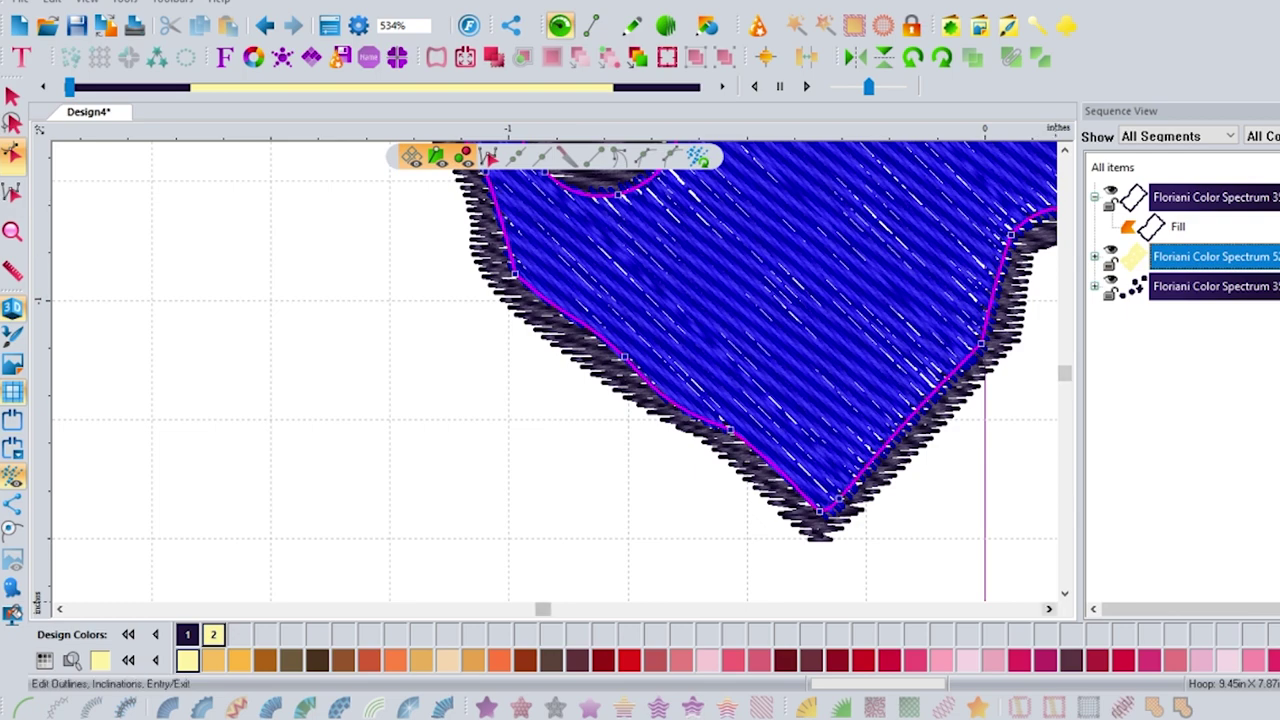
- Move the dark border to the end of the stitching sequence
left_click(1049, 609)
left_click(1065, 151)
left_click(1065, 151)
left_click(1065, 151)
left_click(1065, 151)
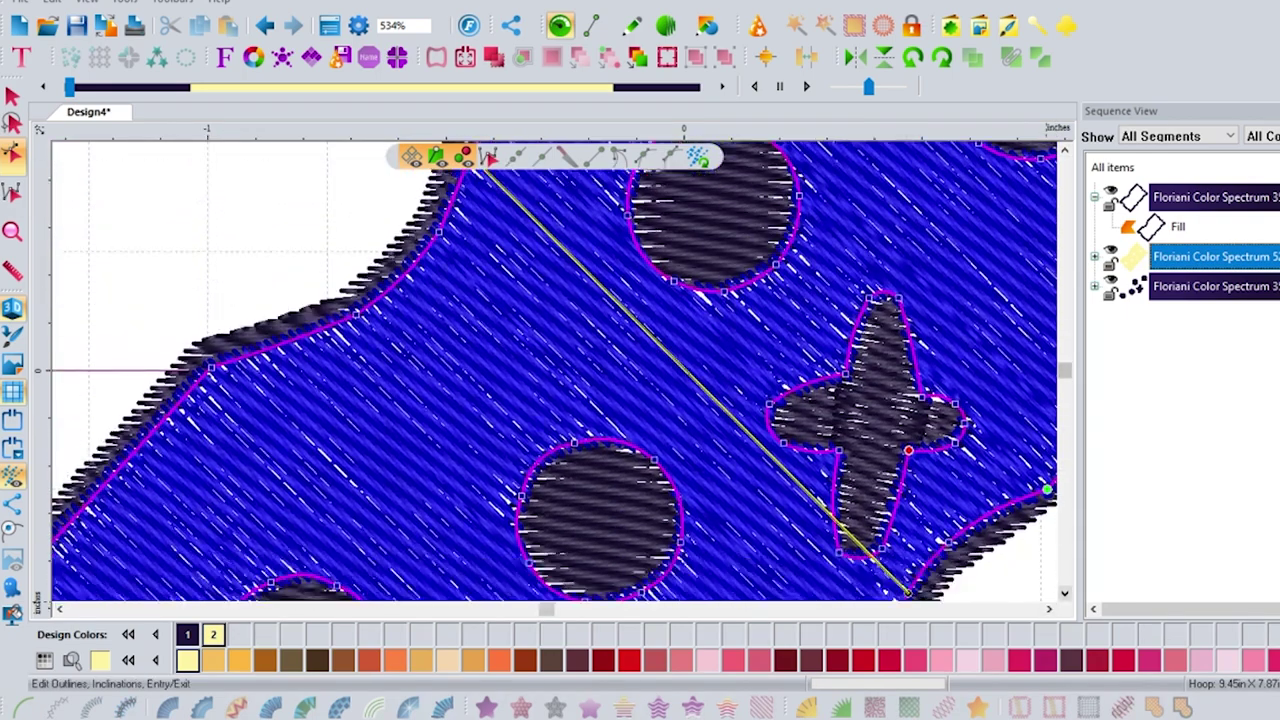
scroll(552, 371, "down", 1)
left_click(1215, 197)
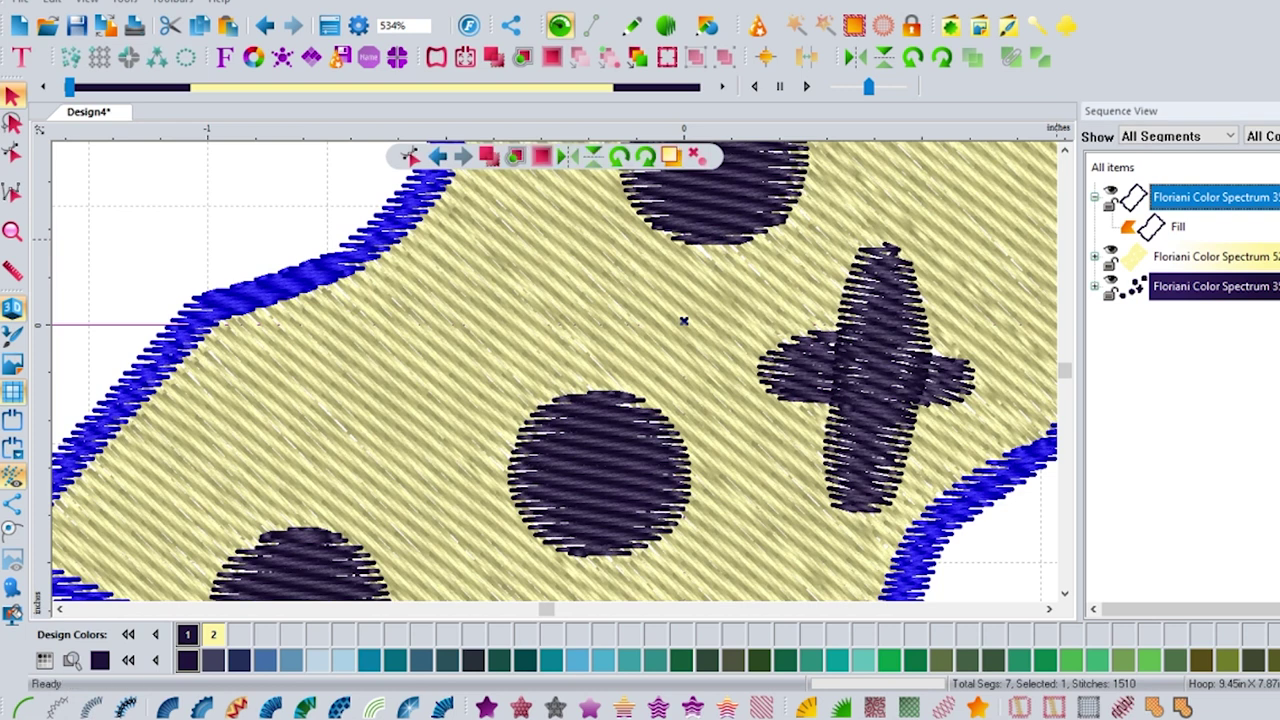
key("ctrl+End")
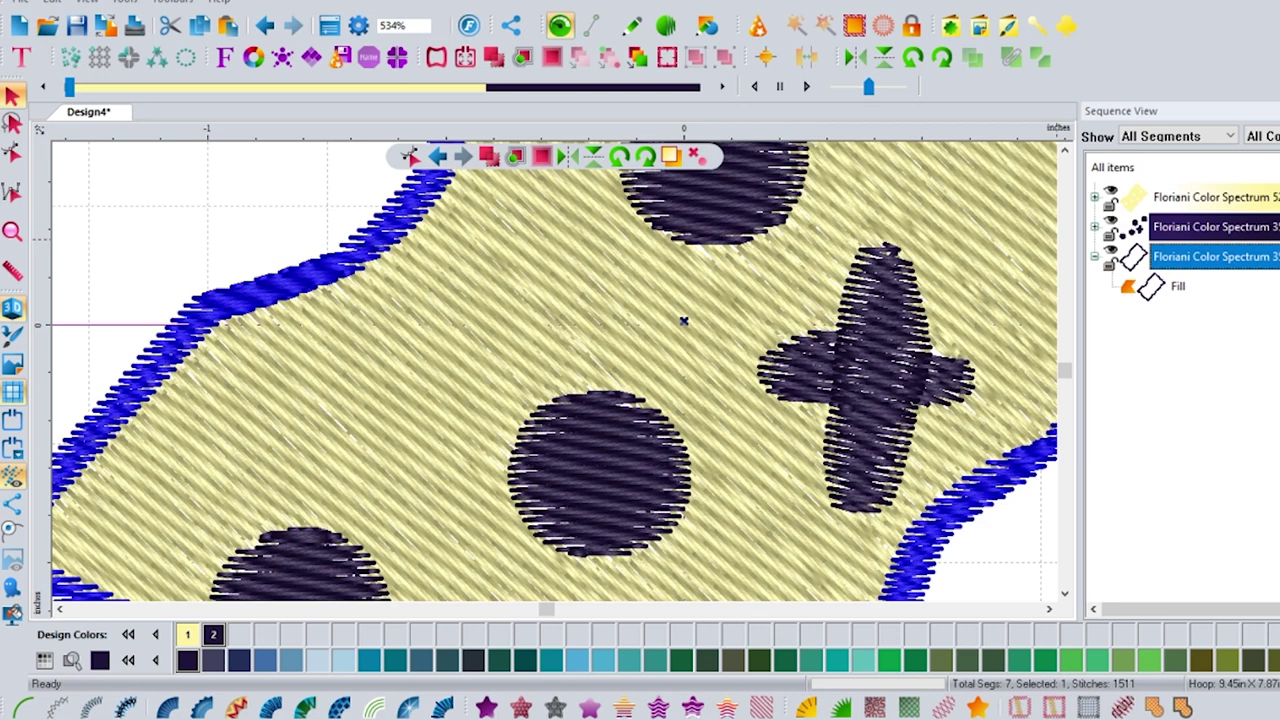
- Lock the dark border and the yellow fill, and expand the group of dark dots and cross in the sequence
left_click(1214, 227)
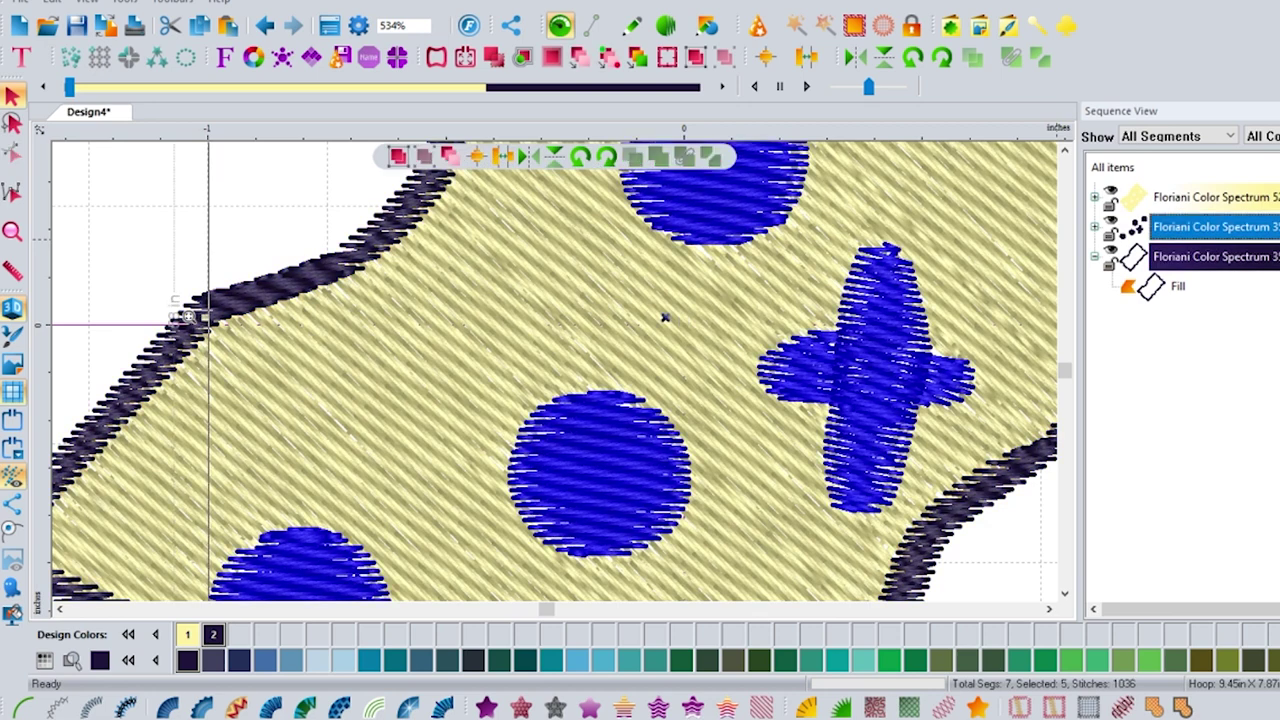
key("Tab")
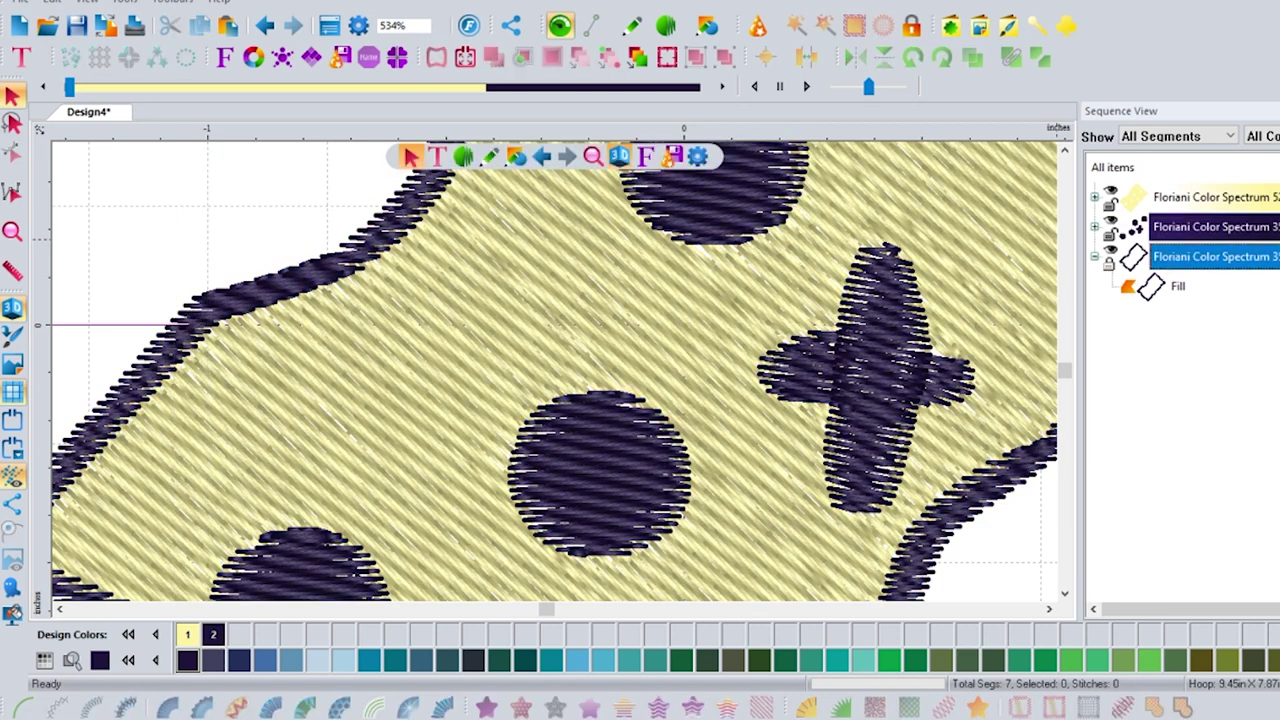
left_click(1214, 197)
left_click(1094, 227)
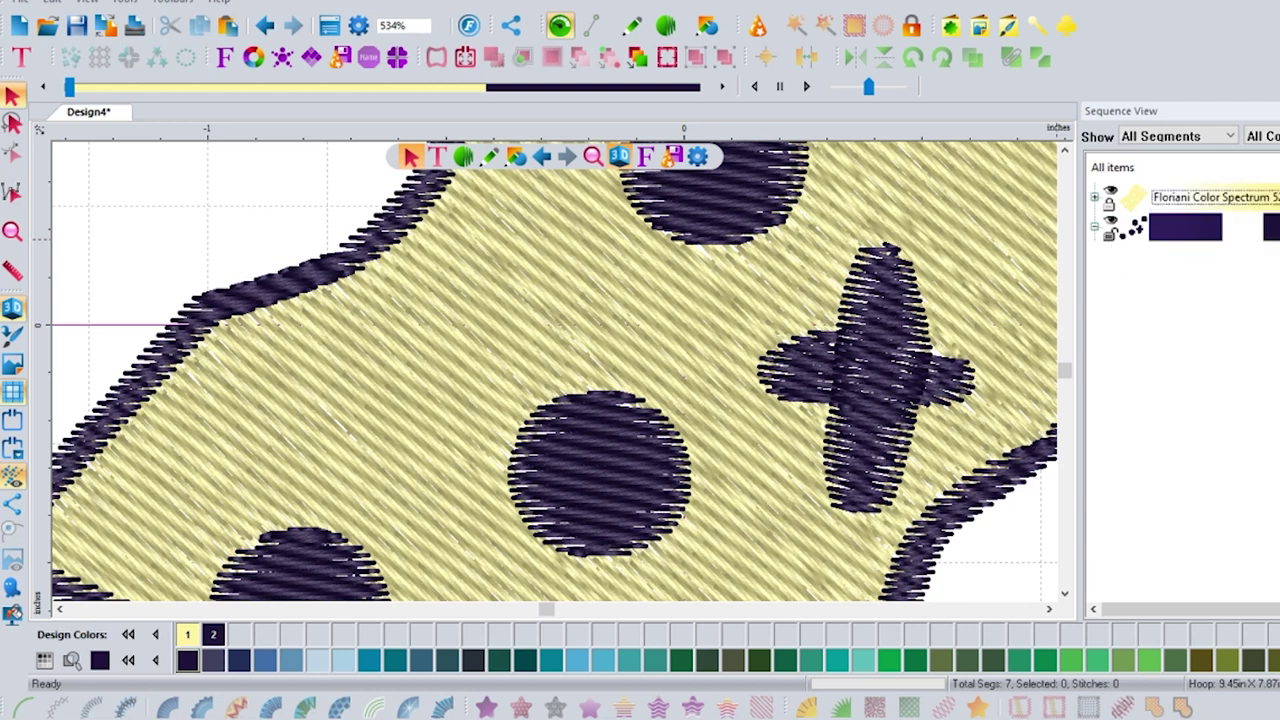
- Duplicate the cross-shaped satin path and place the copy directly after the original in the sequence
left_click(1195, 287)
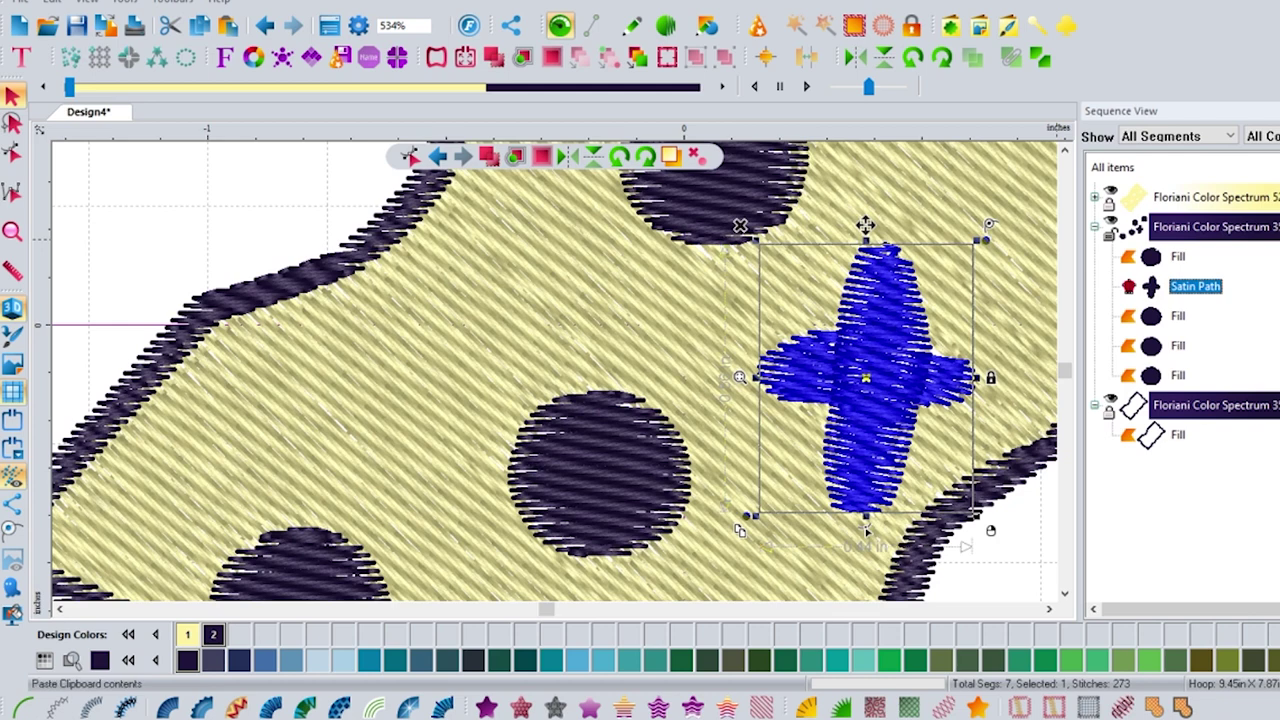
left_click(228, 26)
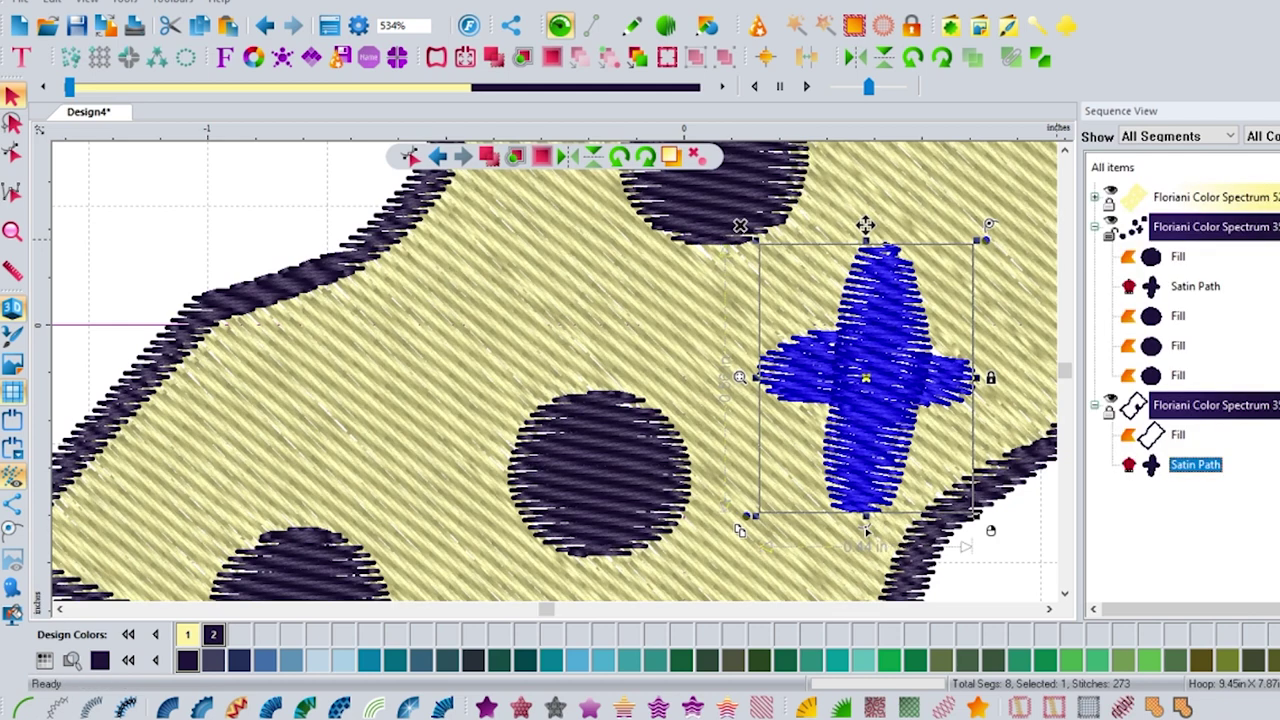
left_click_drag(1196, 464, 1195, 288)
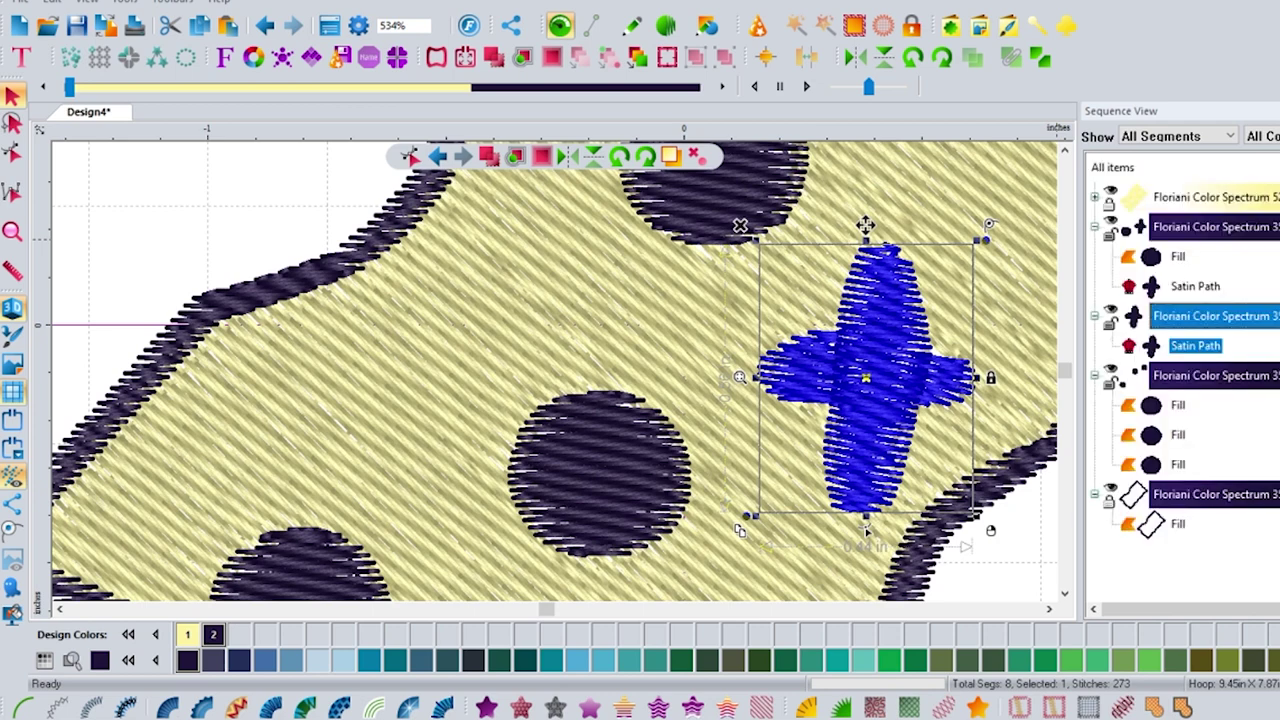
scroll(1135, 400, "down", 2)
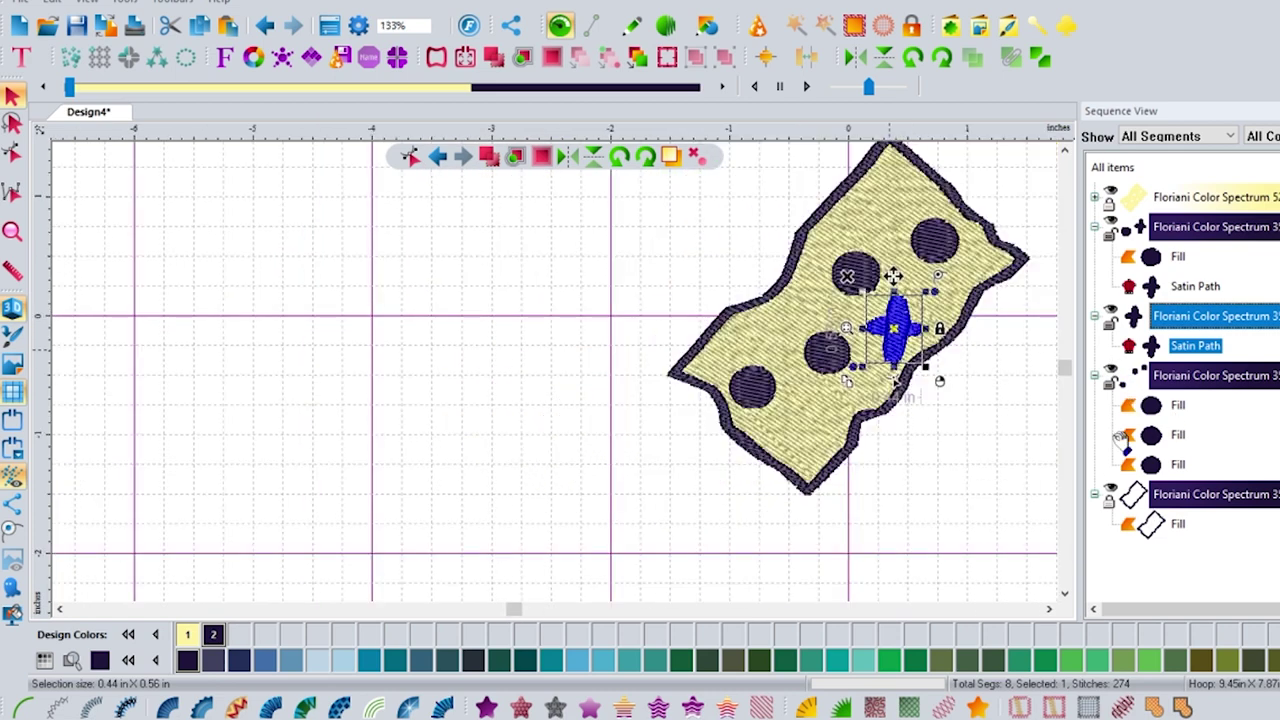
- Move the copied cross onto the border beside the upper corner and rotate it slightly
left_click_drag(901, 313, 866, 235)
left_click_drag(1090, 300, 1090, 350)
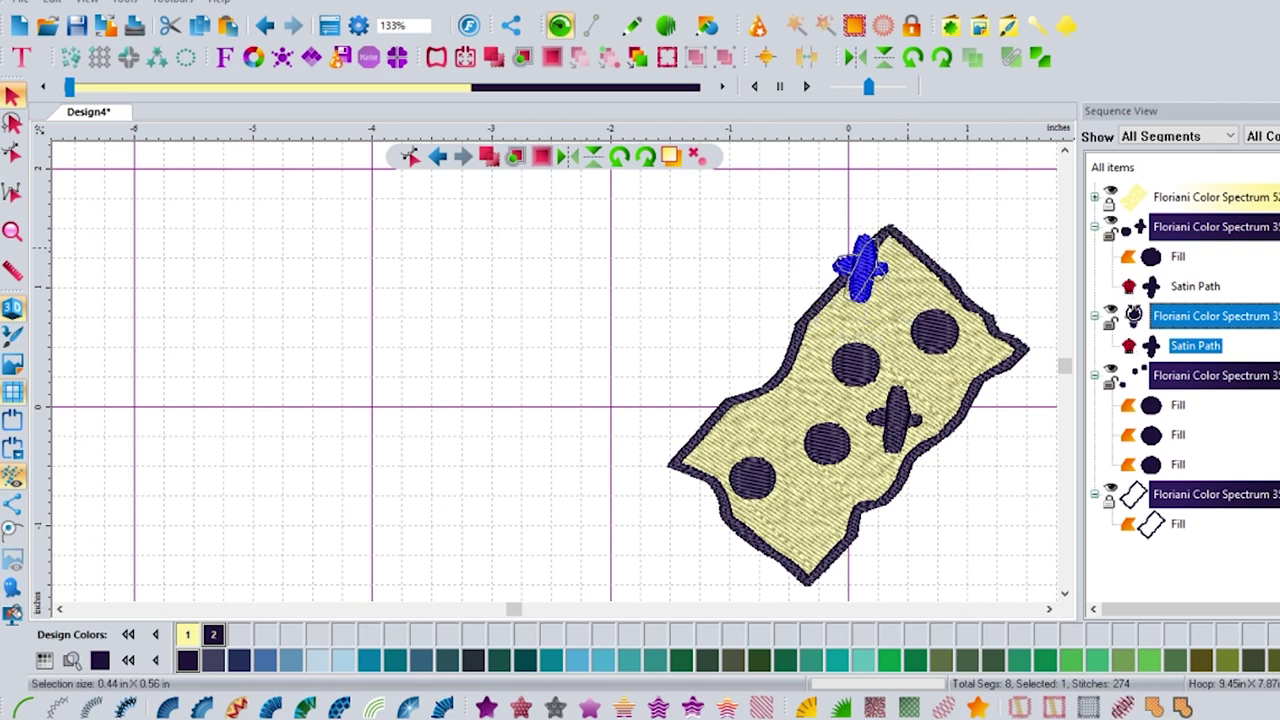
left_click_drag(886, 217, 887, 218)
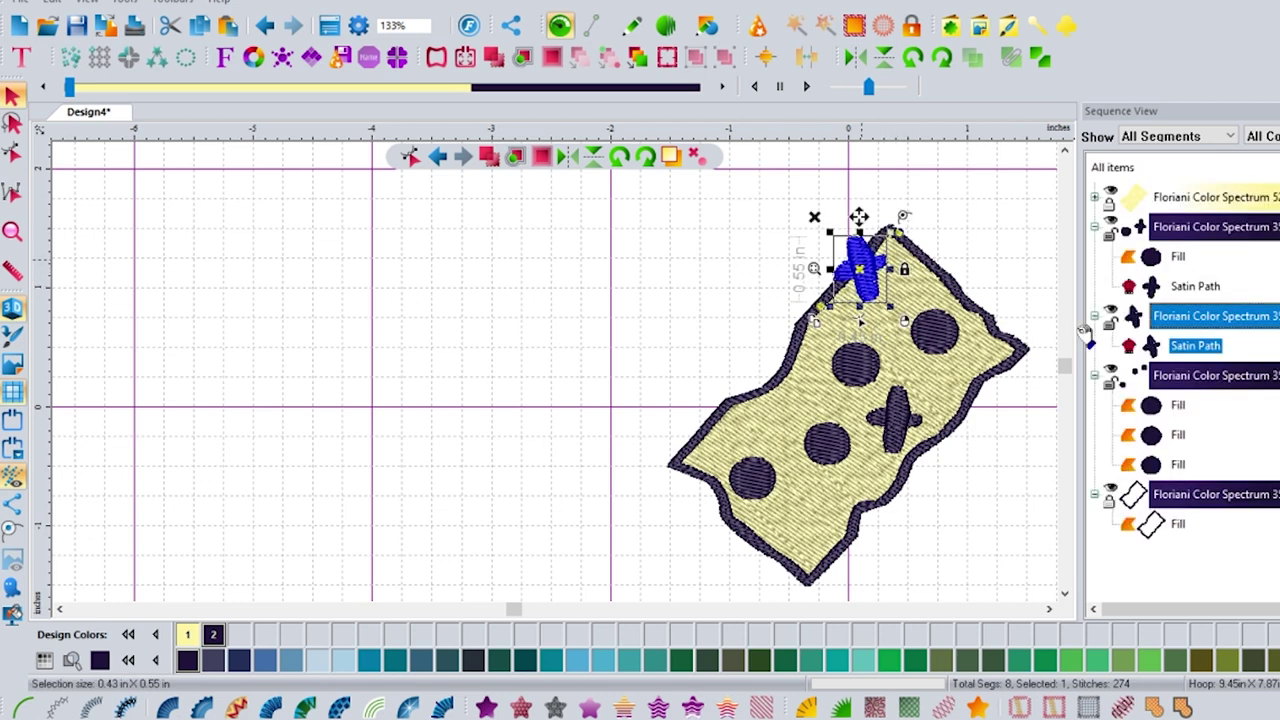
left_click_drag(860, 267, 861, 269)
left_click_drag(1082, 343, 1082, 340)
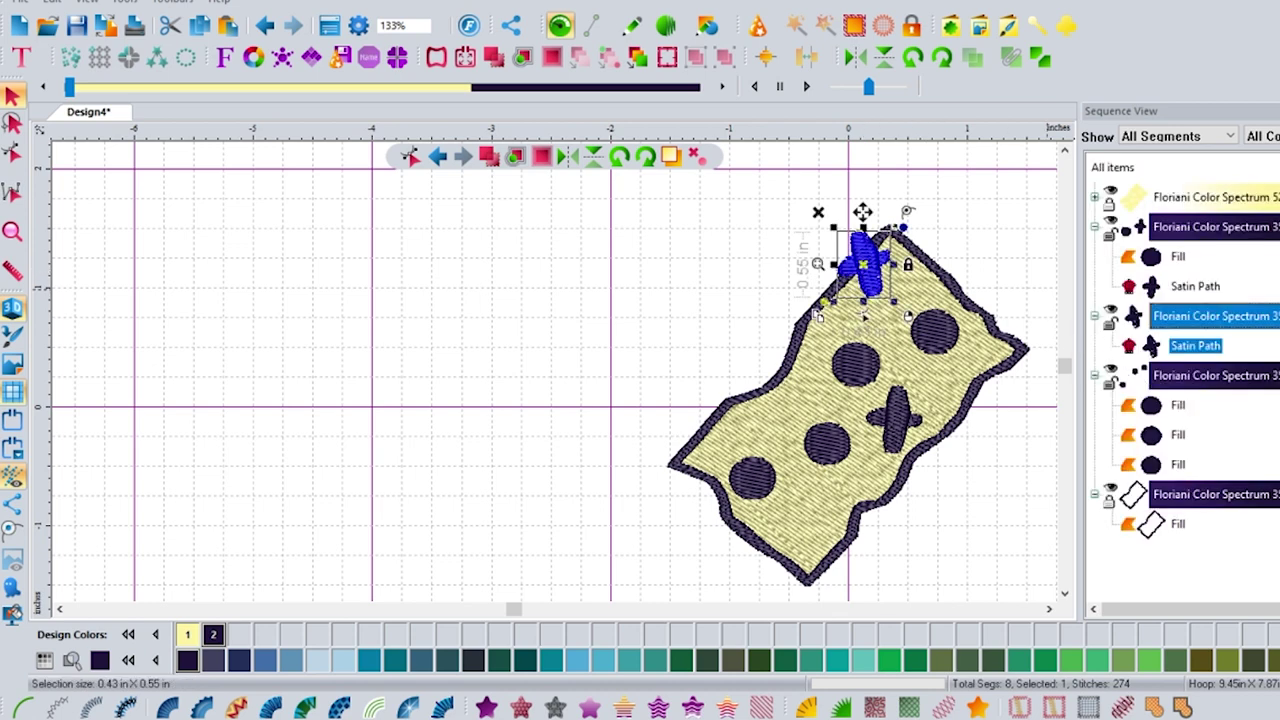
- Move the copied cross to the end of the sequence so it stitches after the border
left_click(1195, 287)
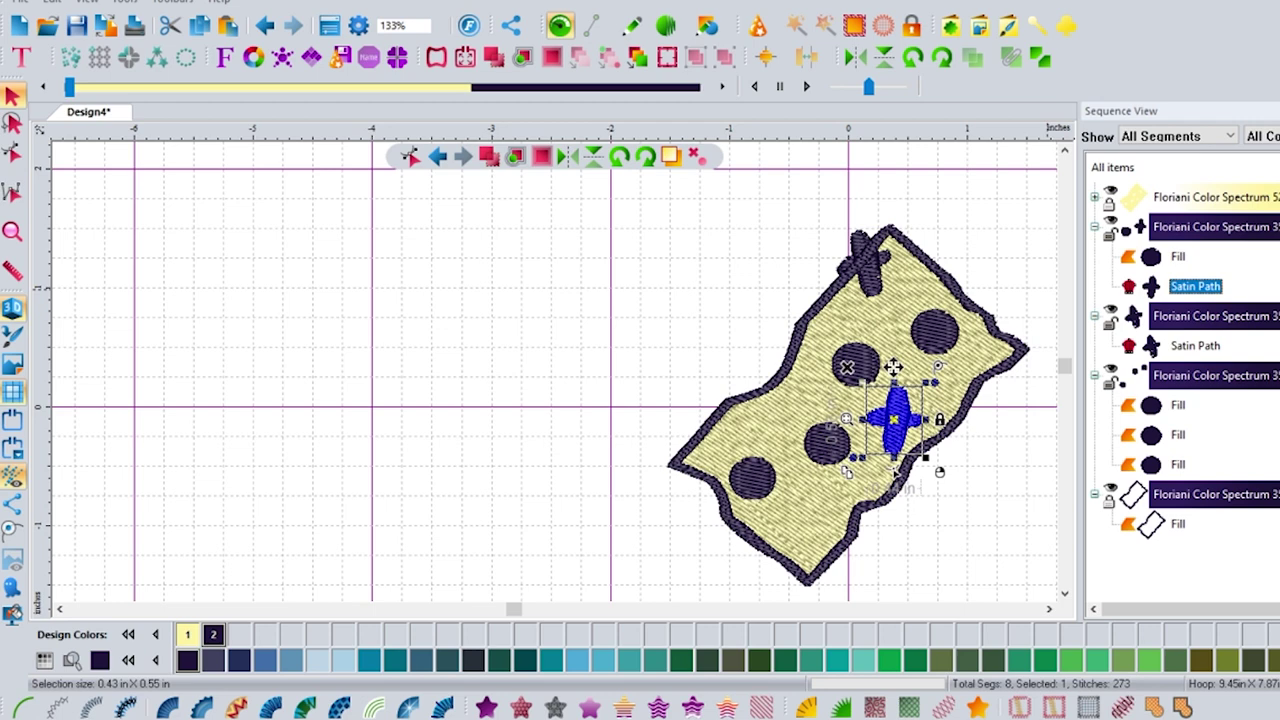
left_click_drag(1190, 316, 1180, 526)
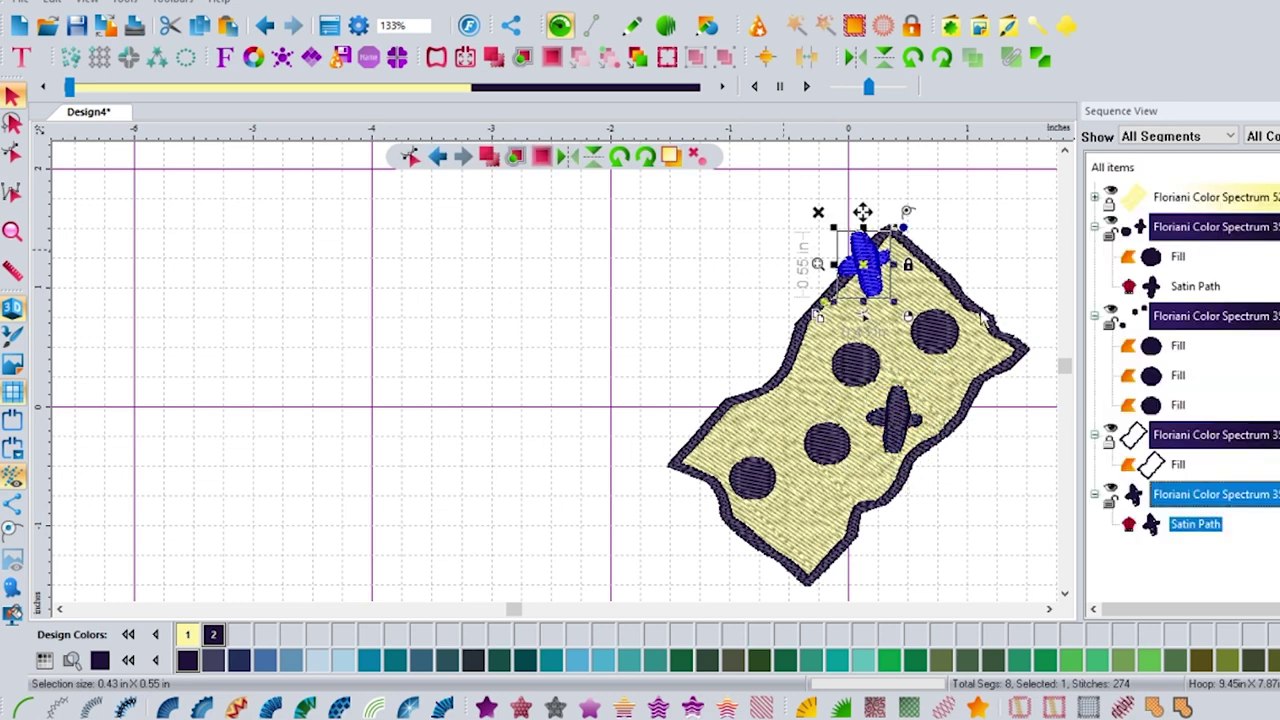
key("Escape")
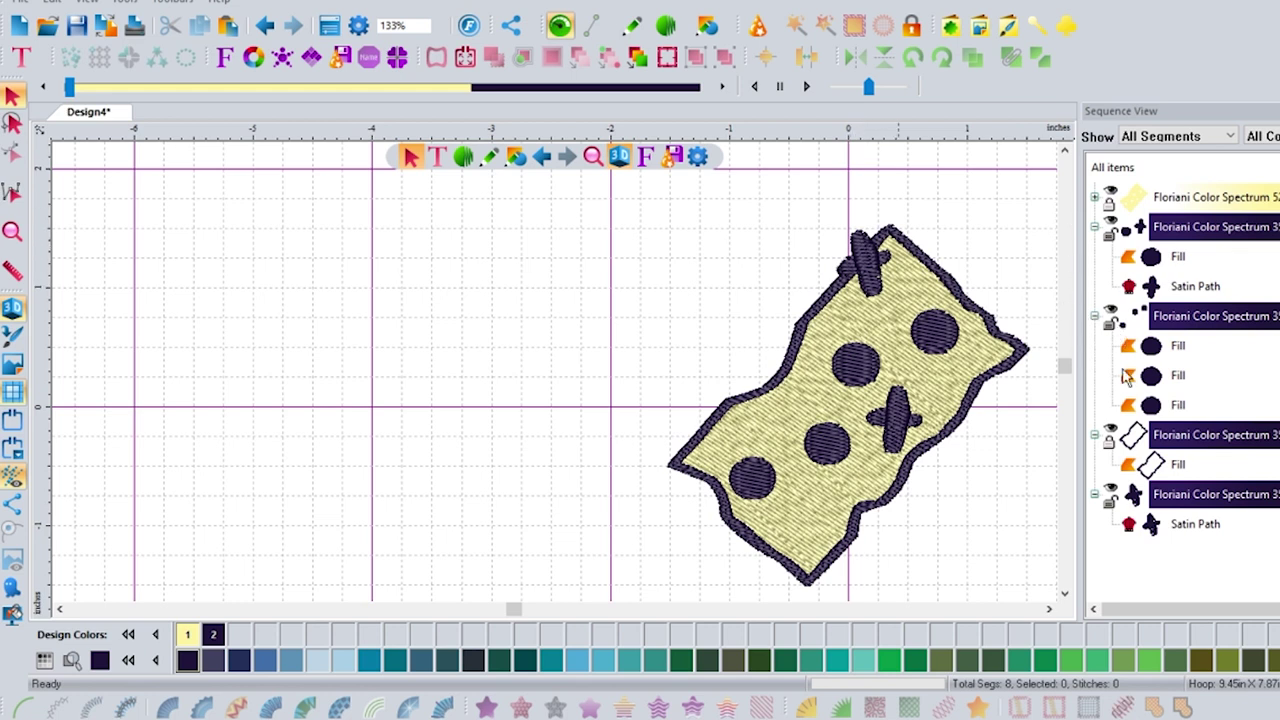
- Paste another copy of the cross and position it on the border beside the lower corner
key("ctrl+v")
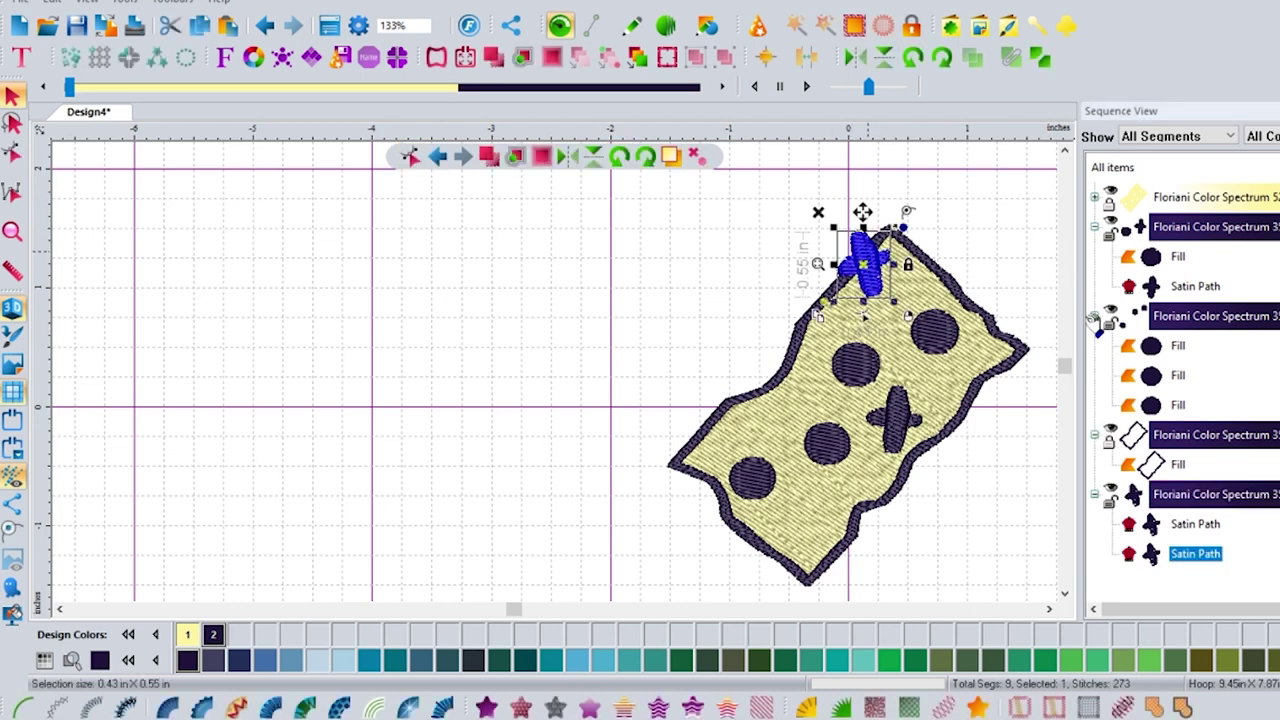
left_click_drag(1090, 318, 971, 667)
left_click_drag(768, 540, 765, 545)
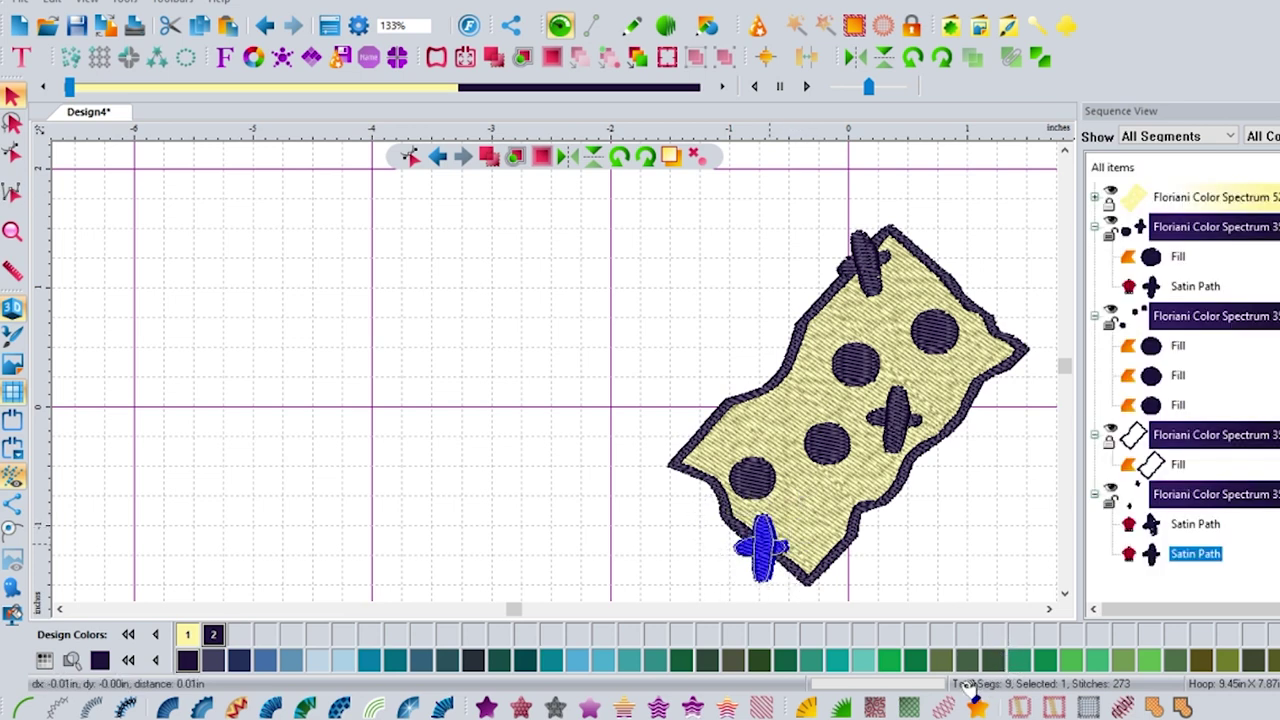
left_click_drag(968, 690, 964, 686)
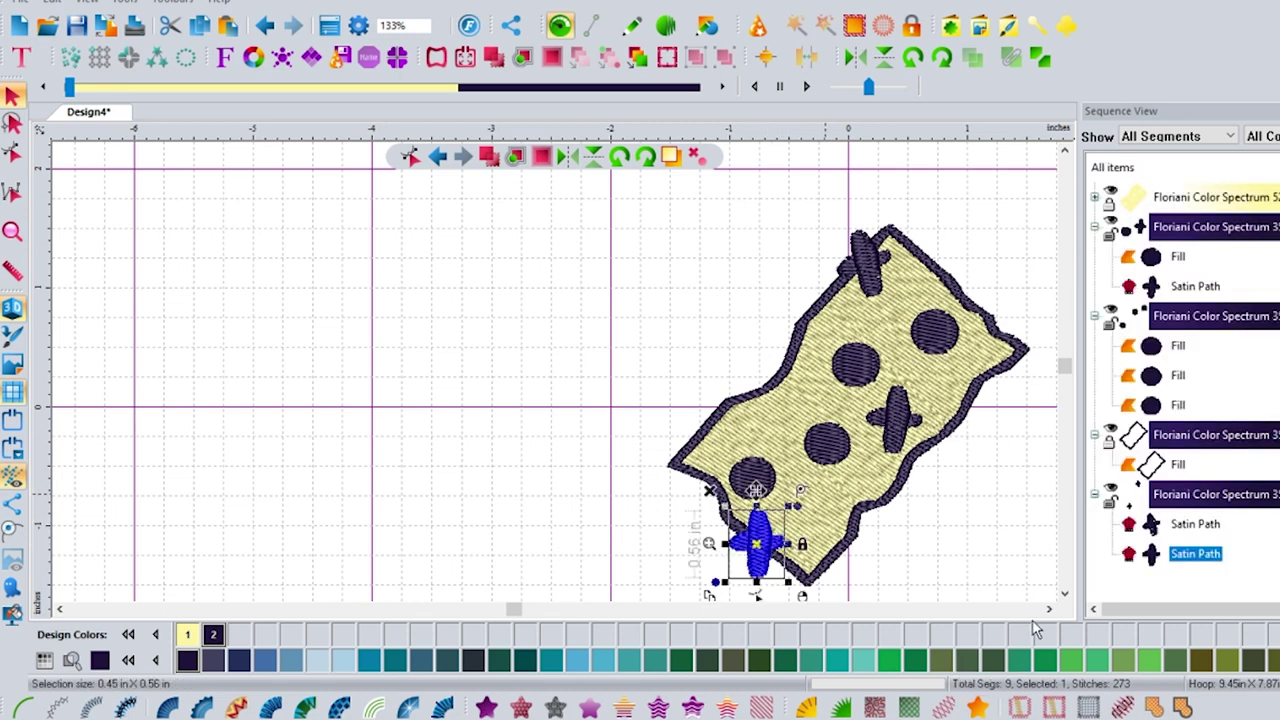
key("Escape")
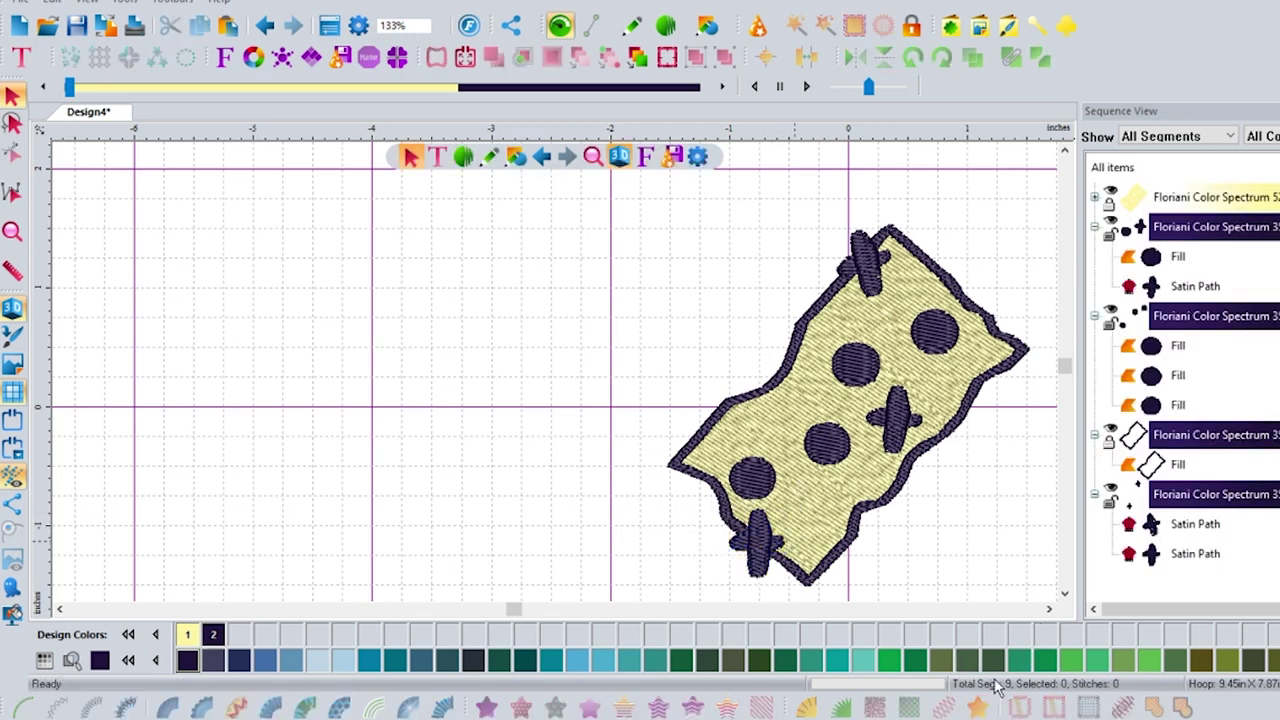
left_click(952, 672)
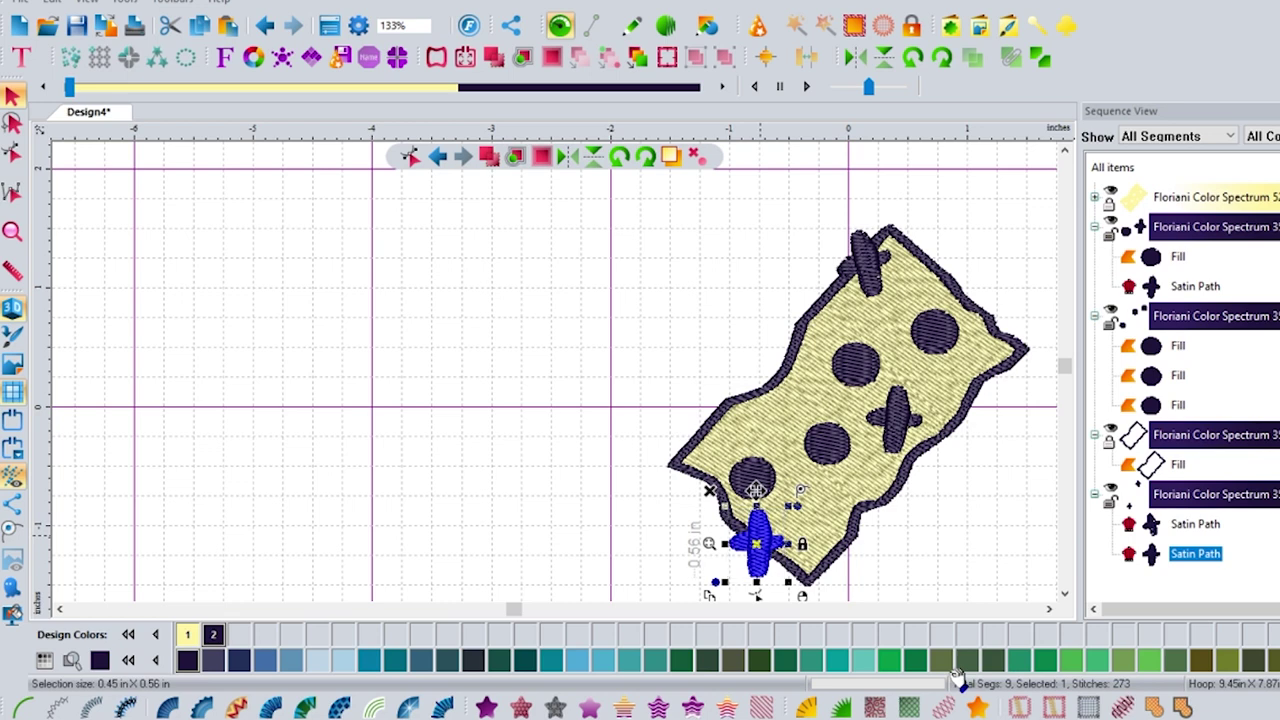
left_click_drag(953, 672, 975, 687)
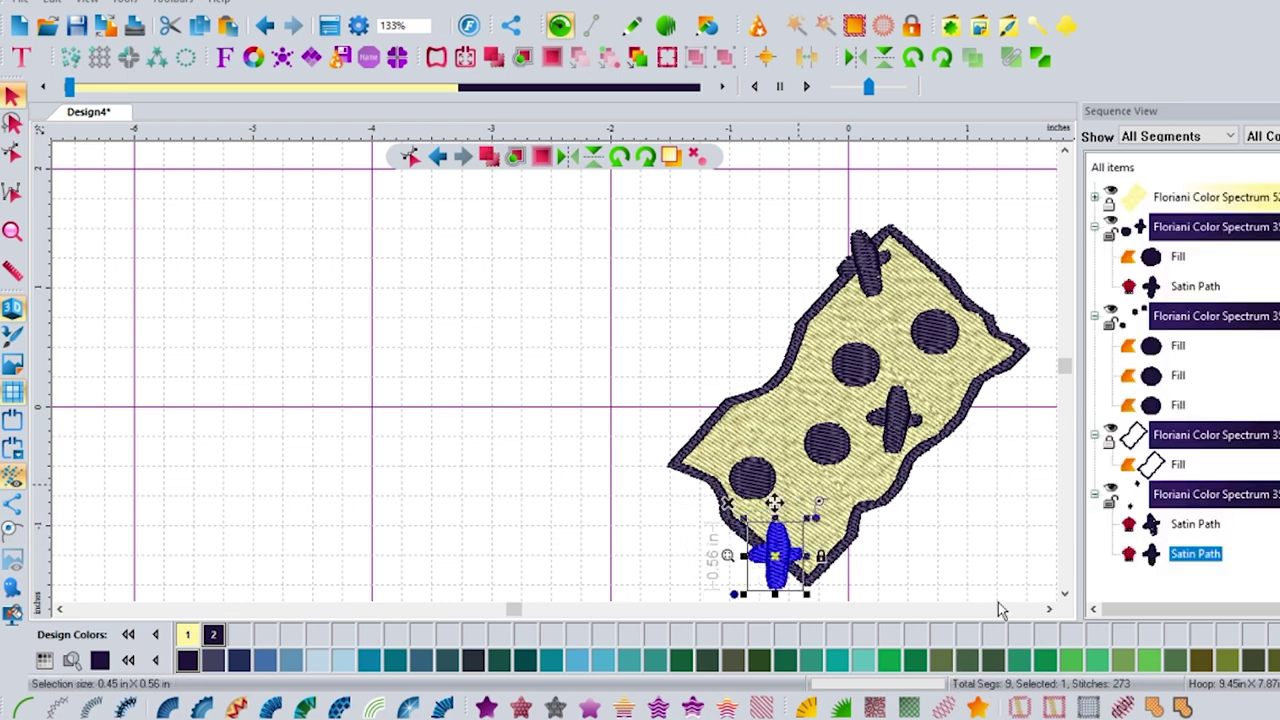
key("Escape")
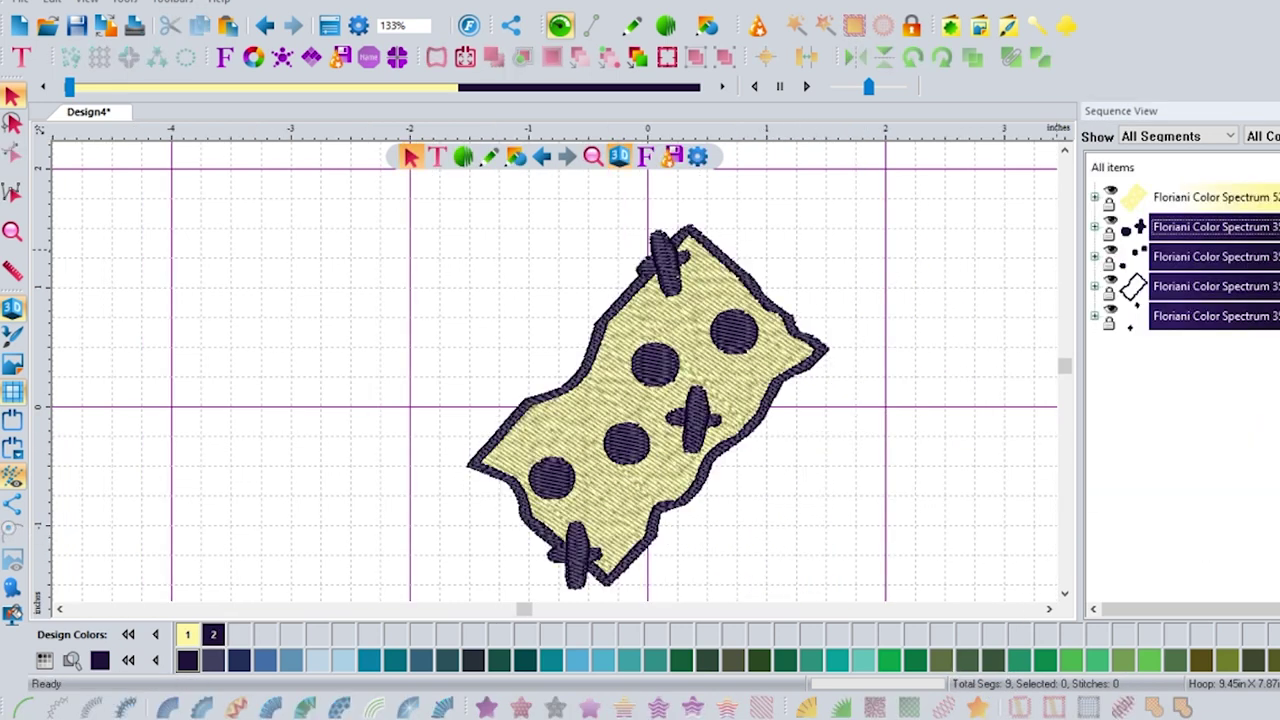
- Unlock and select the yellow fill, apply the Fancy fill type and open its pattern choices in the properties
key("Tab")
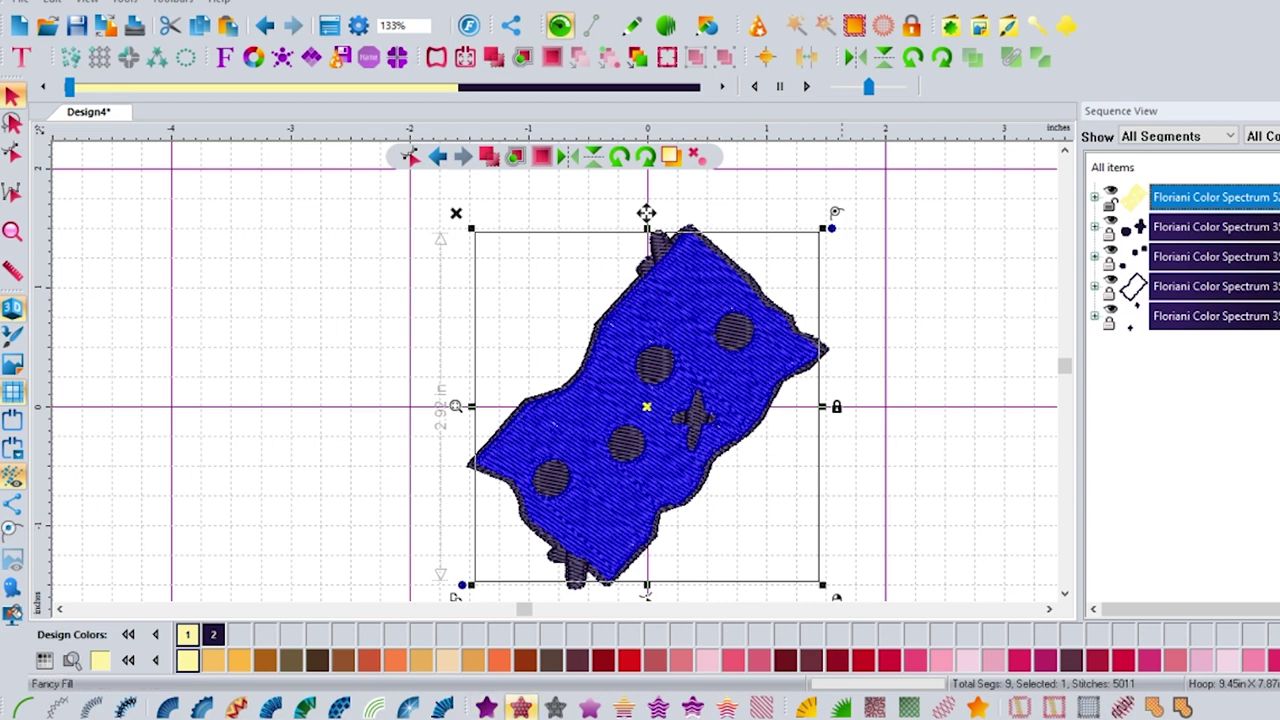
left_click(520, 708)
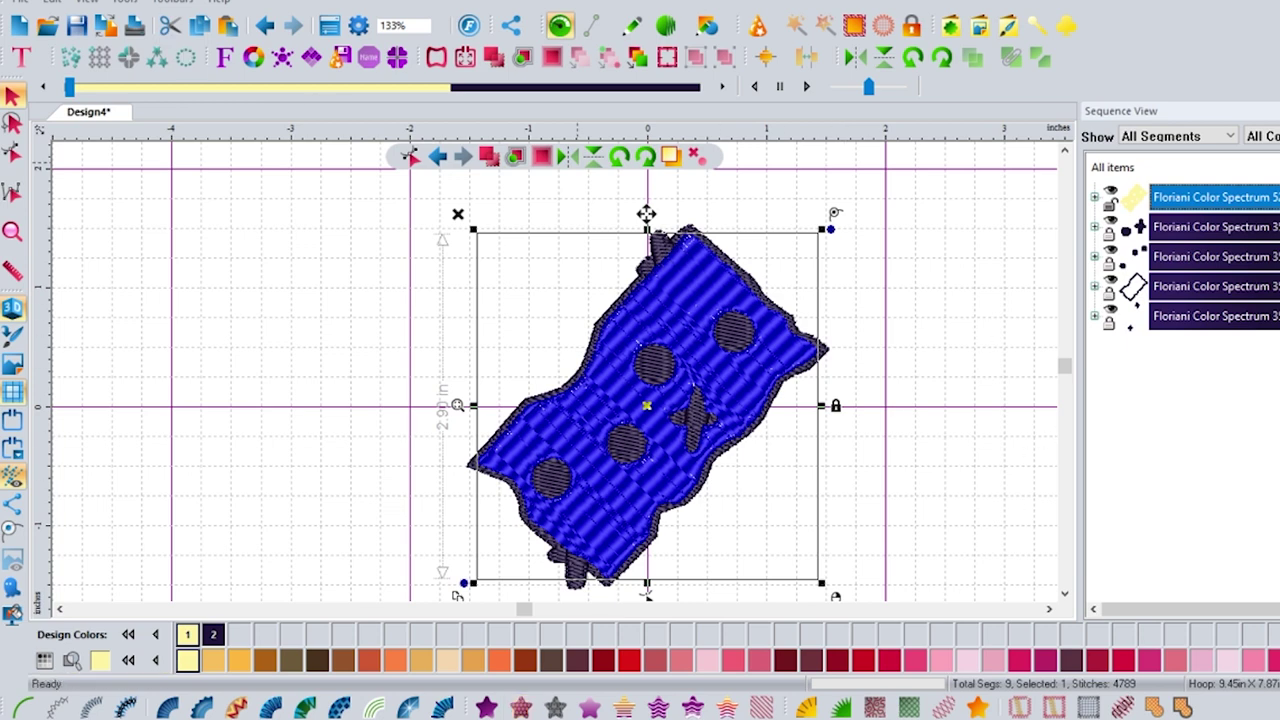
left_click(330, 25)
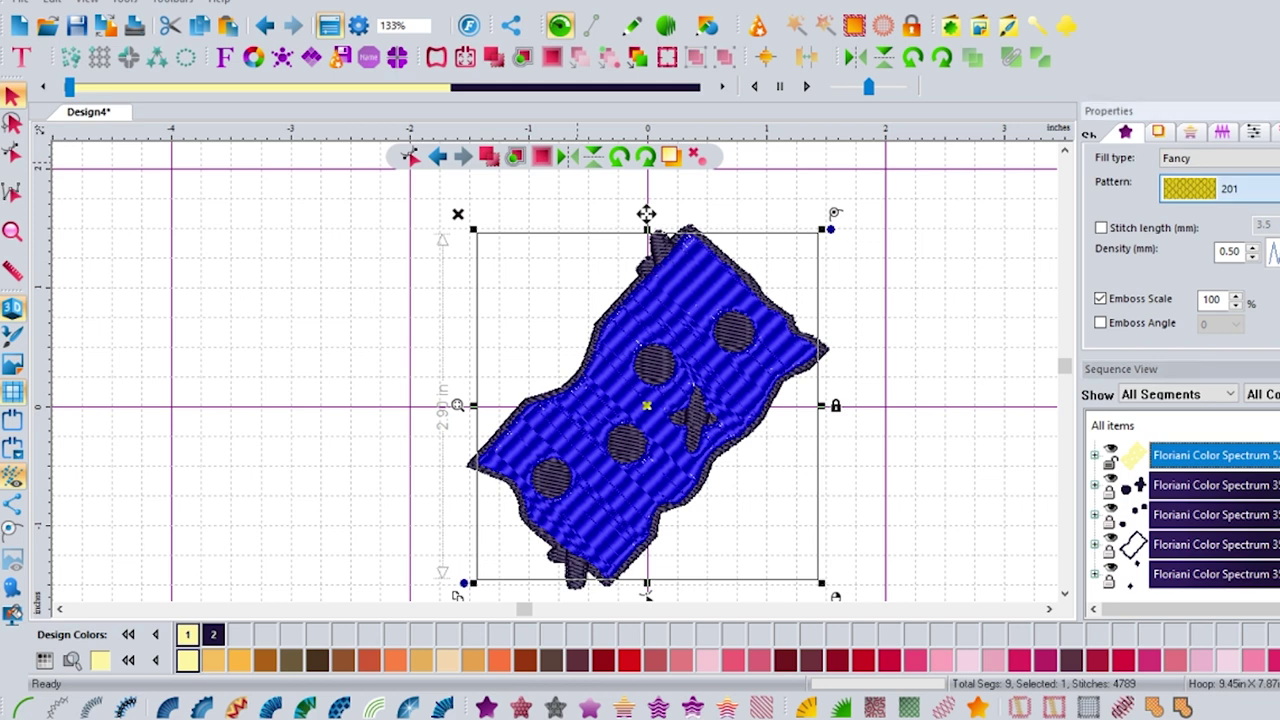
left_click(1270, 189)
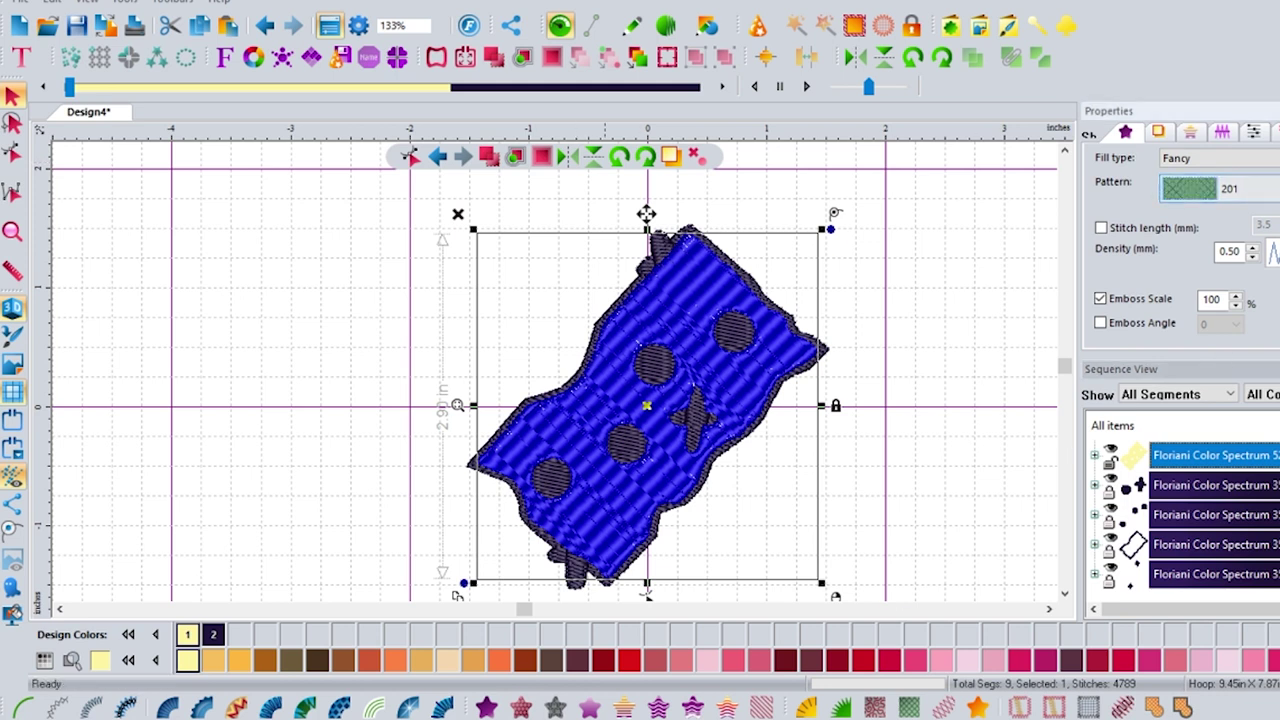
- Change the yellow fill to the Standard type, try the Corn Row 2 pattern, and set the pattern to Brick Wall
left_click(487, 708)
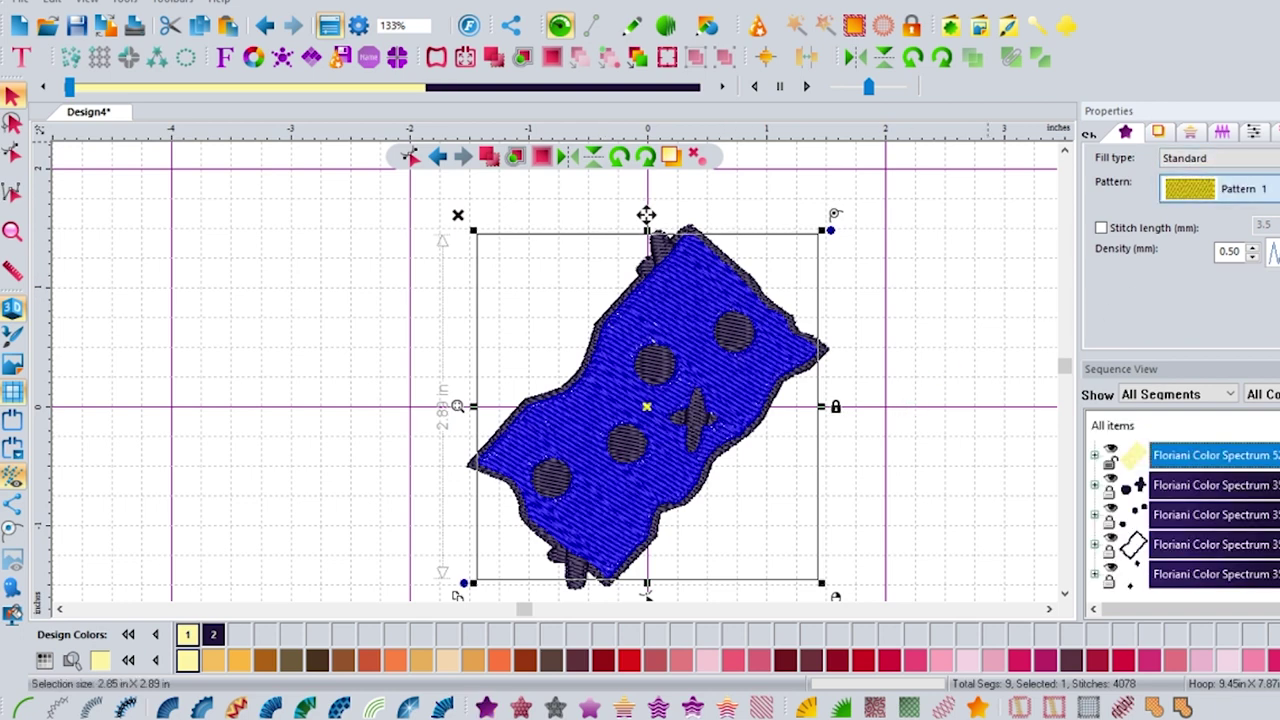
left_click(1245, 189)
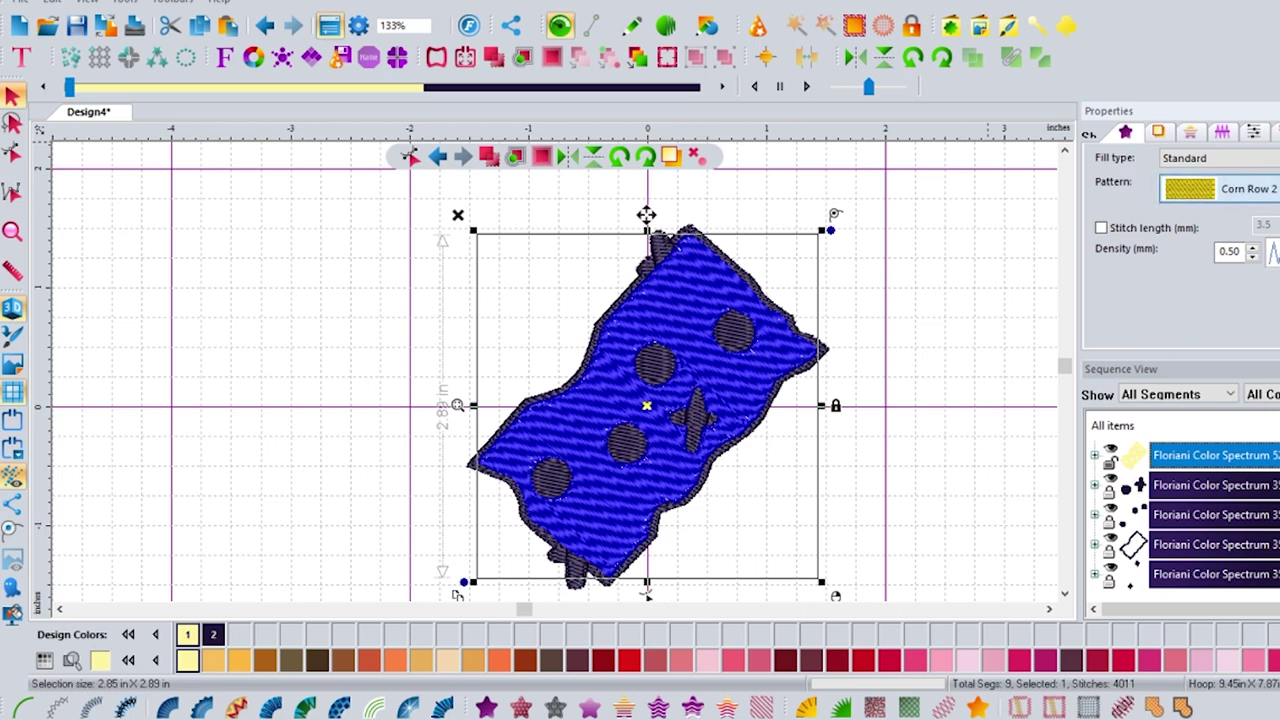
left_click(1220, 230)
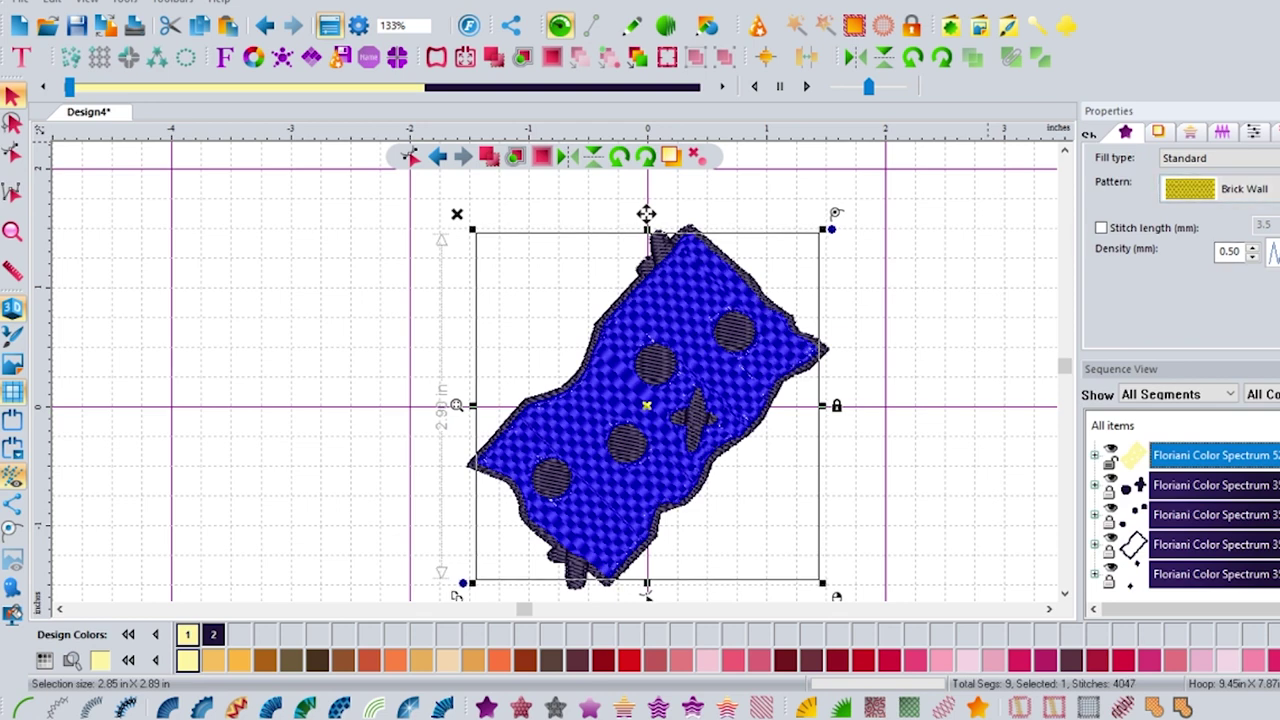
- Enable a 3.5 mm stitch length on the yellow fill, change its pattern to Pattern 4 and apply the changes
left_click(1101, 228)
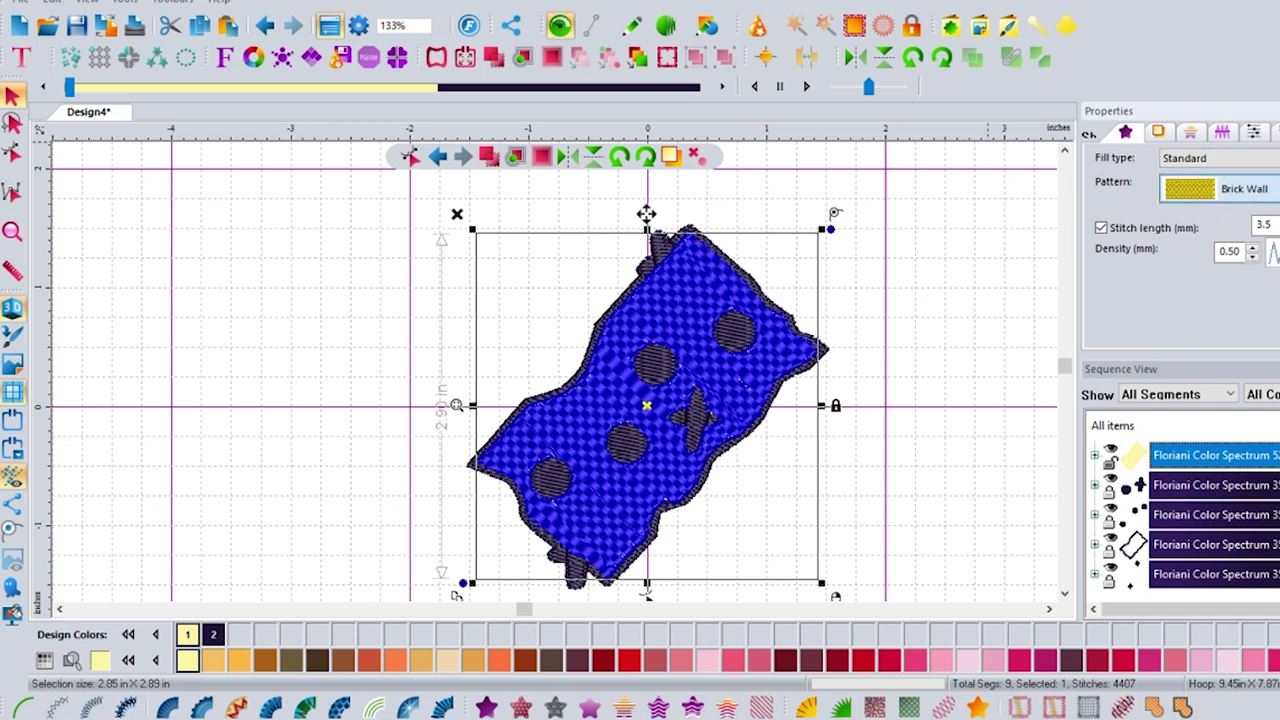
left_click(1244, 189)
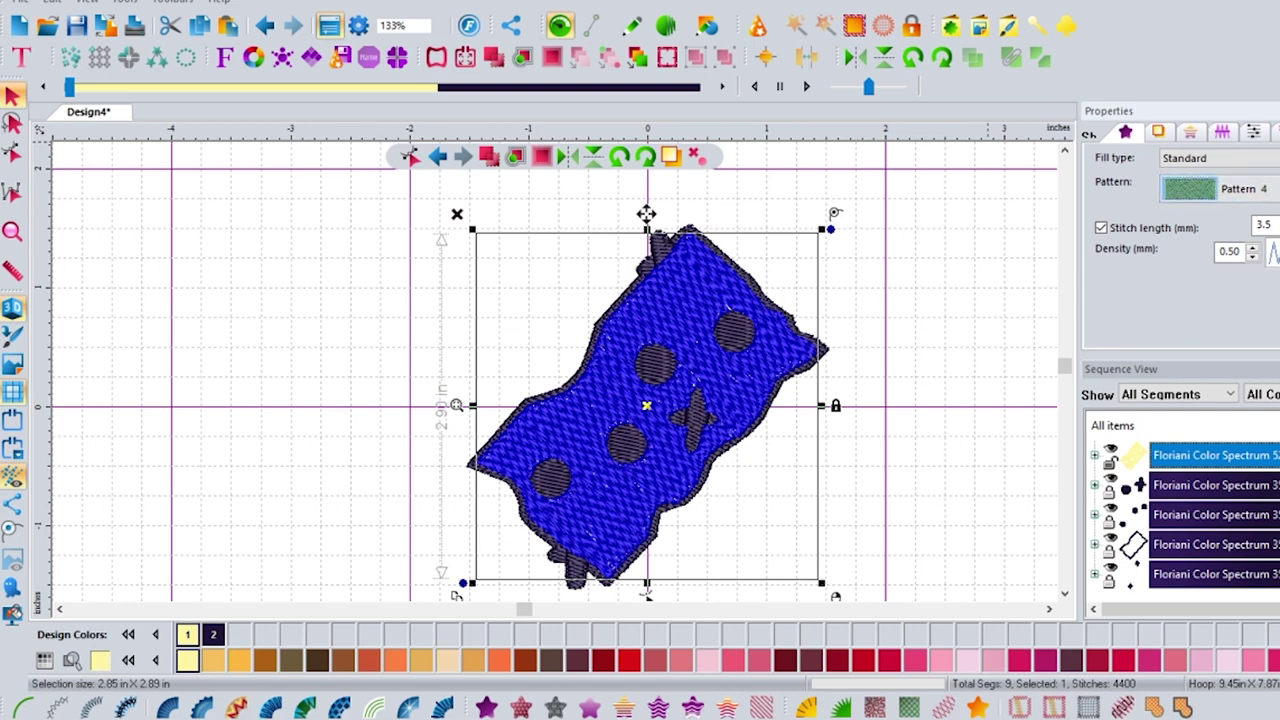
left_click(1183, 334)
left_click(985, 258)
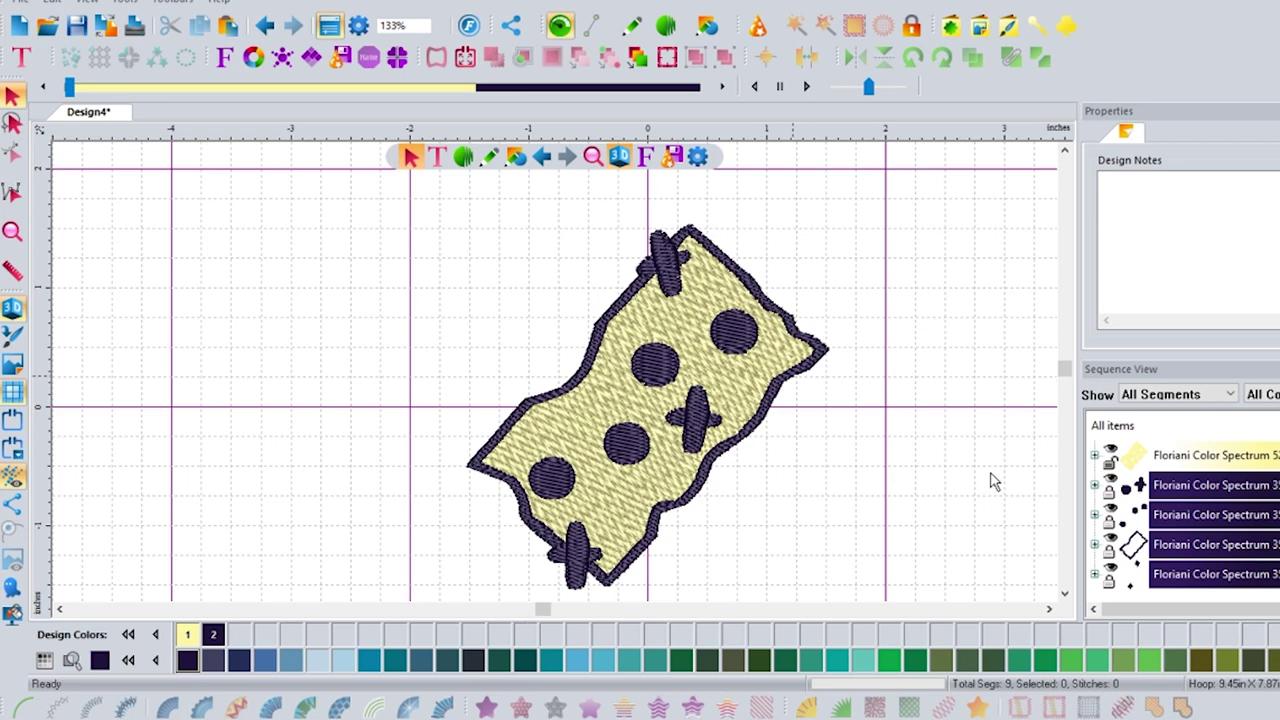
- Show the design's stitches in 3D with the four dots selected
scroll(990, 474, "up", 1)
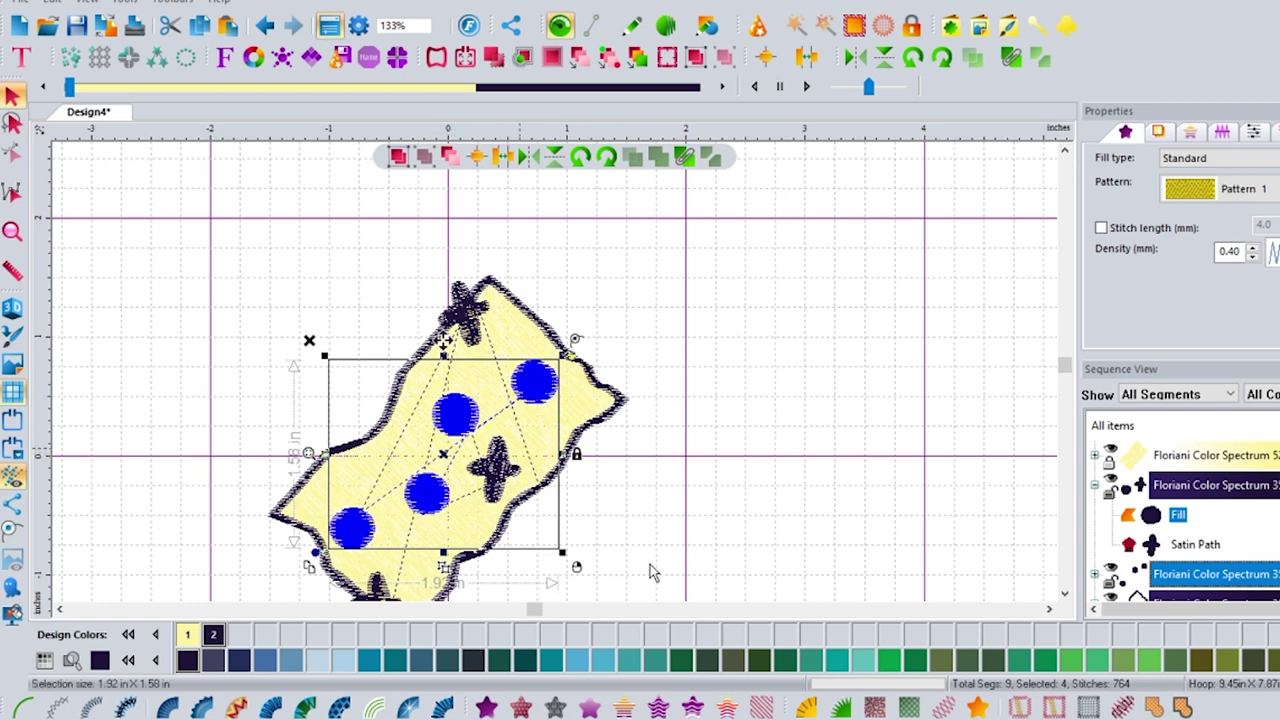
scroll(857, 508, "down", 1)
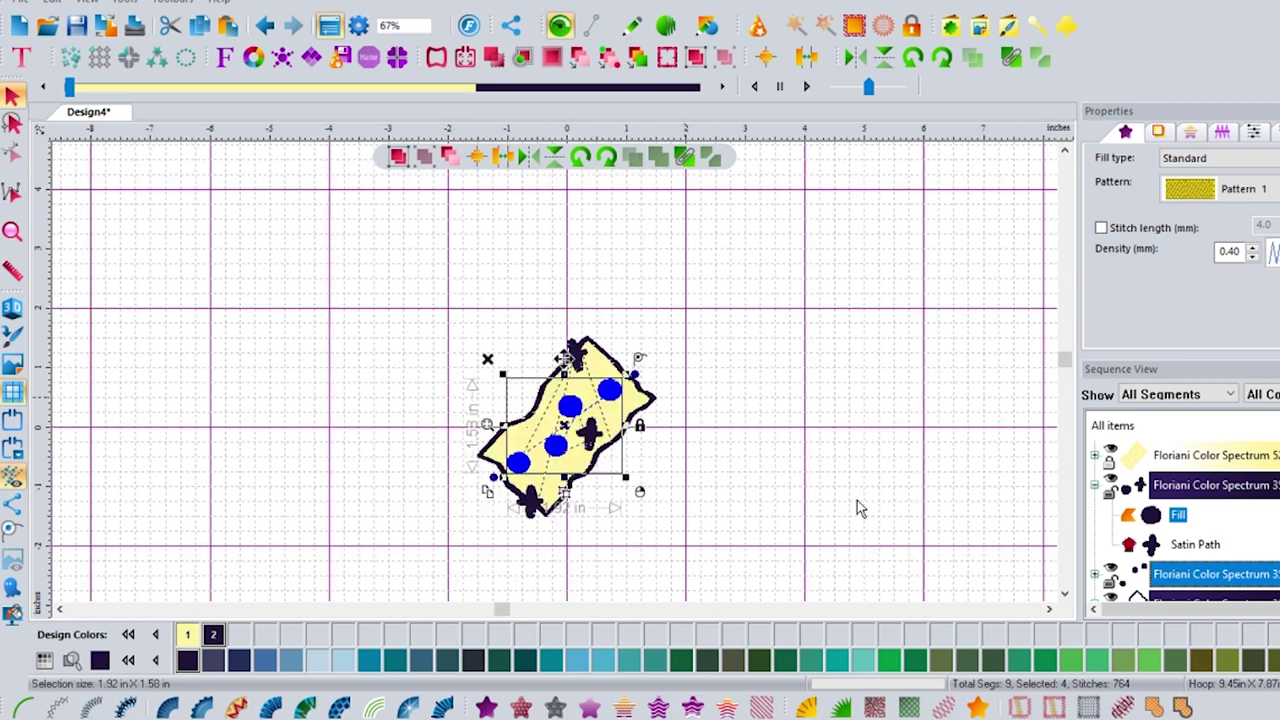
scroll(857, 508, "up", 2)
scroll(857, 508, "down", 1)
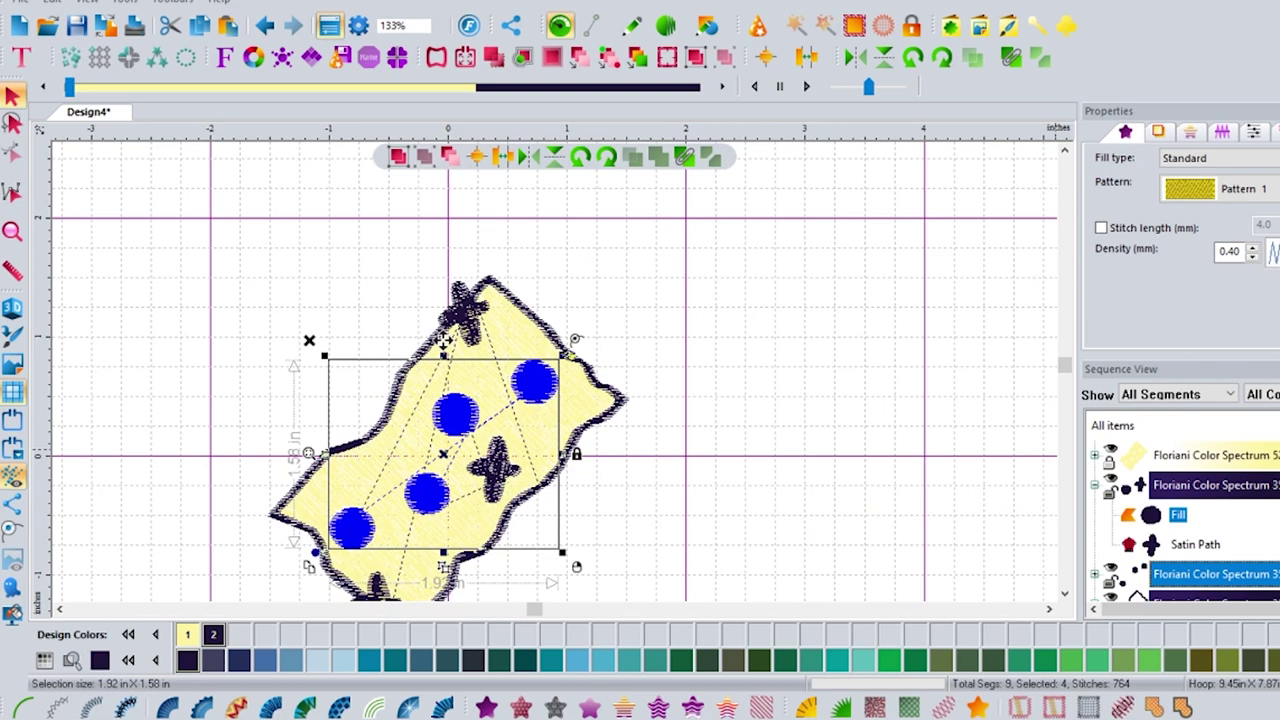
scroll(550, 385, "down", 1)
scroll(550, 389, "down", 1)
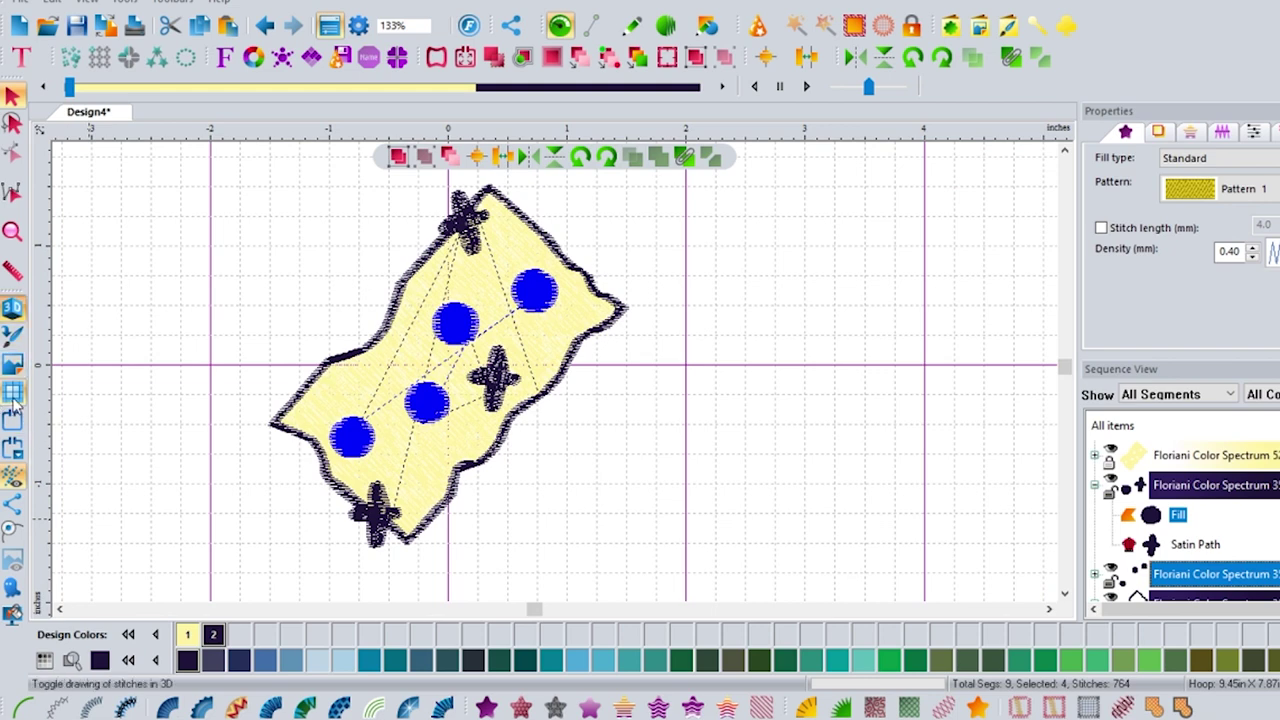
left_click(12, 308)
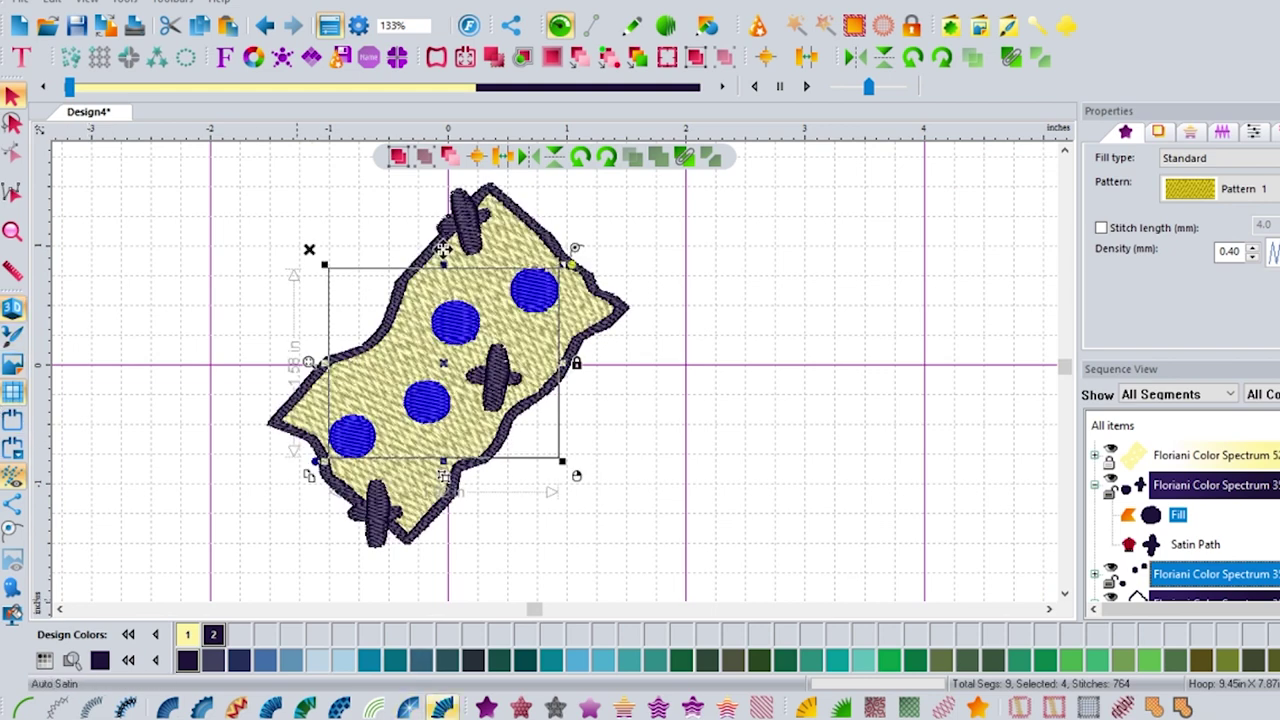
- Try Auto Satin with 0.40 mm density on the four dots, and return them to a Standard fill with Pattern 1
left_click(441, 706)
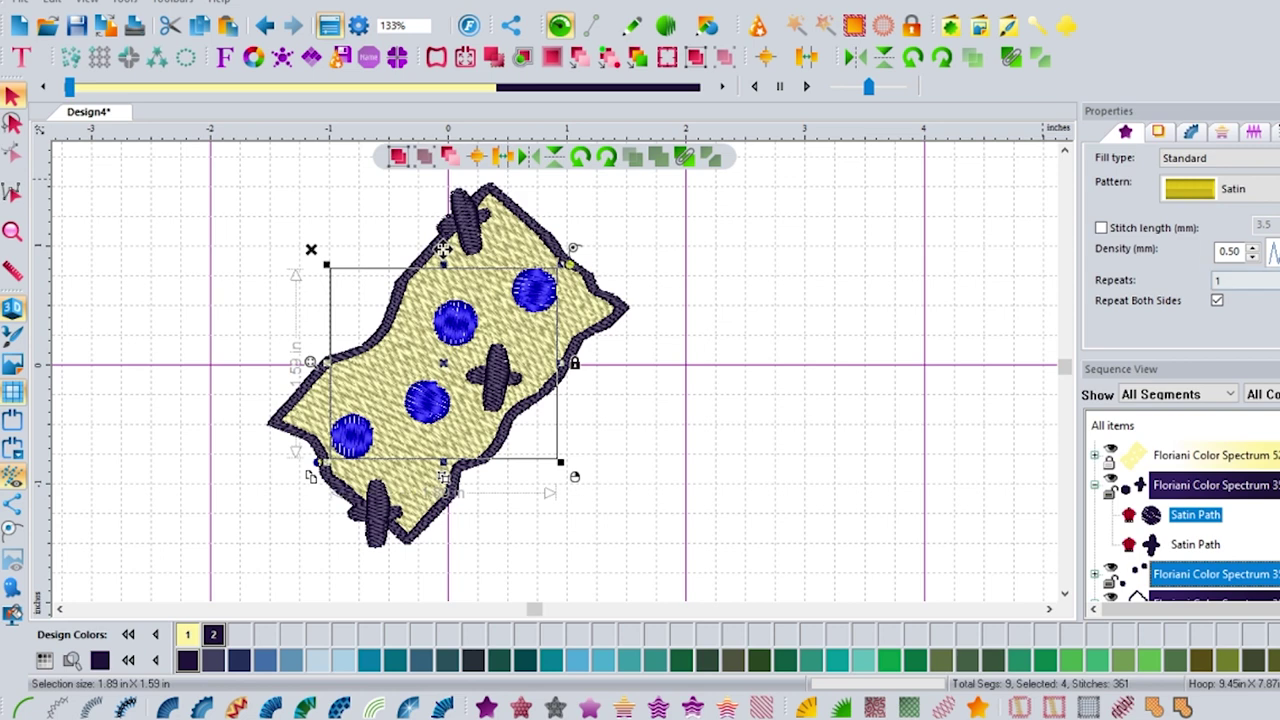
double_click(1229, 252)
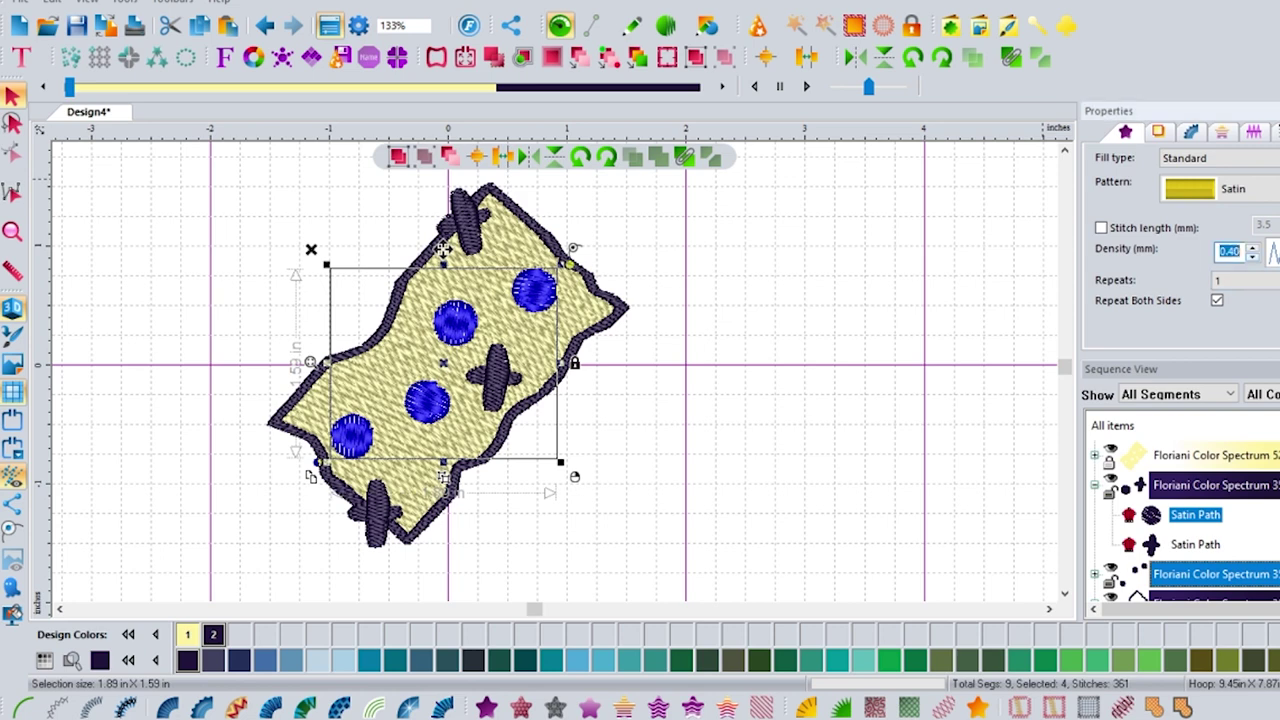
left_click(487, 706)
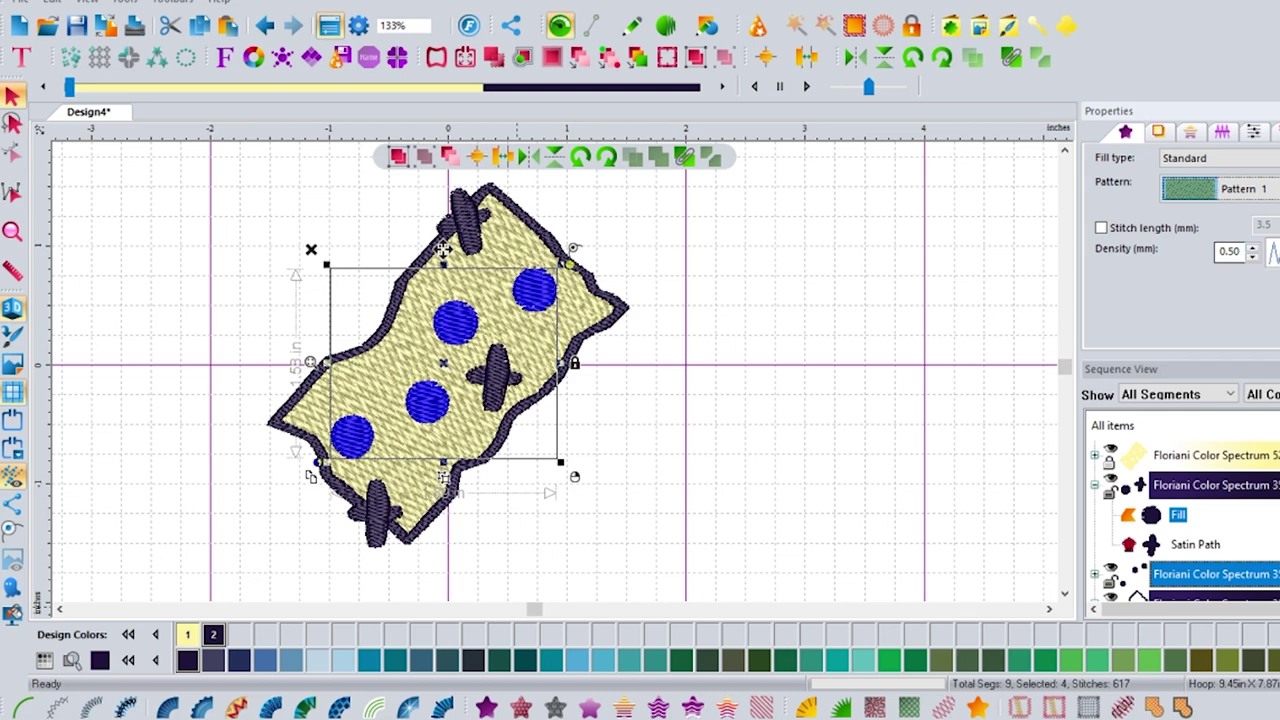
left_click(1275, 335)
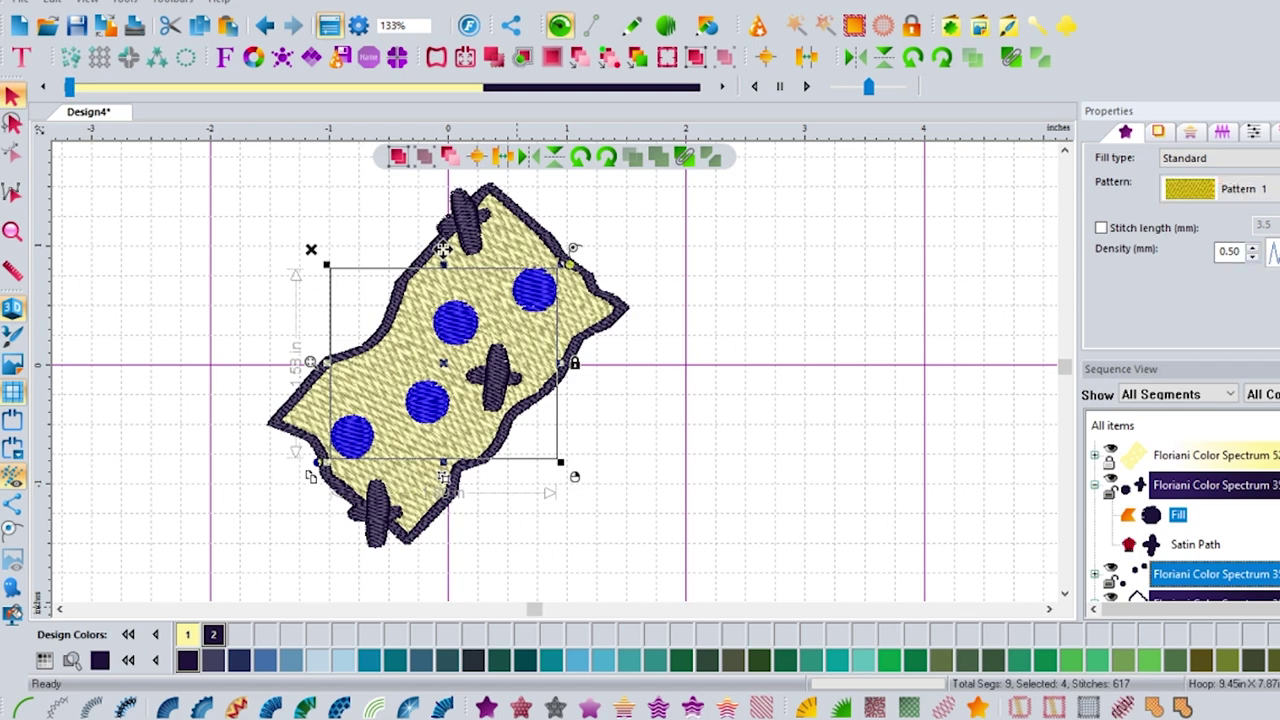
- Check the fill settings of the upper dot and the satin path settings of the middle cross
left_click(545, 288)
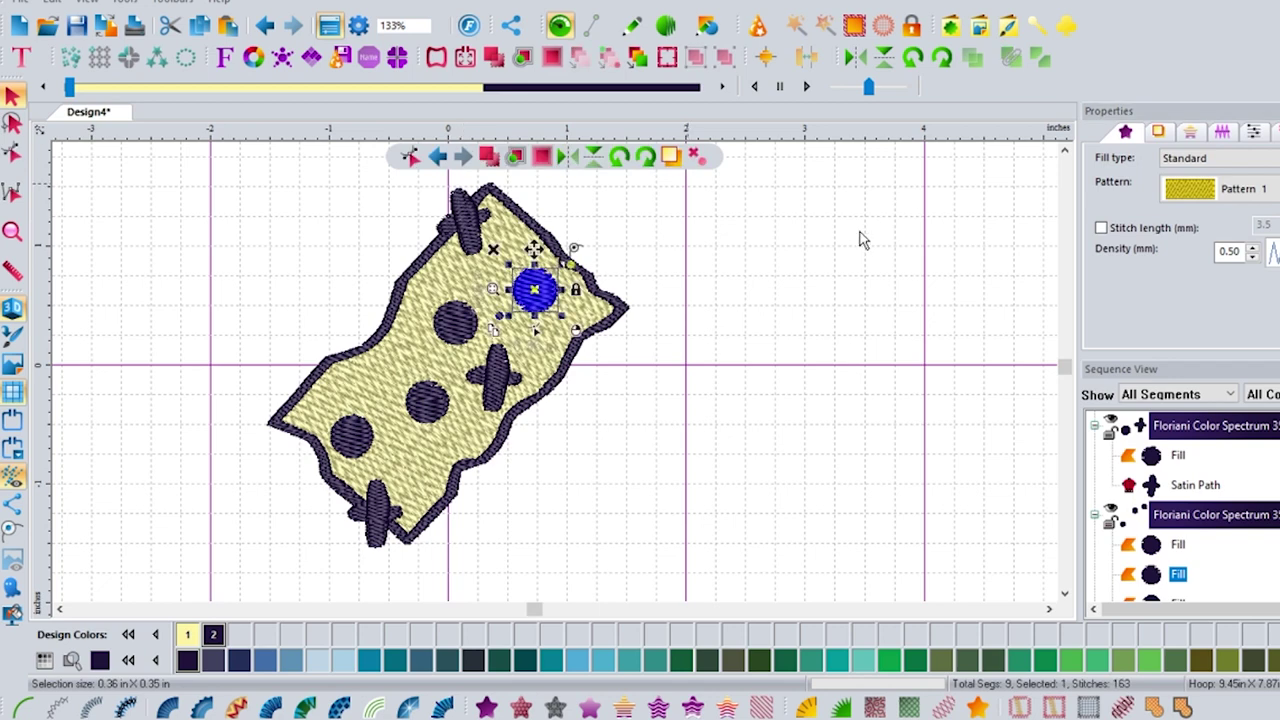
left_click(494, 386)
left_click(493, 375)
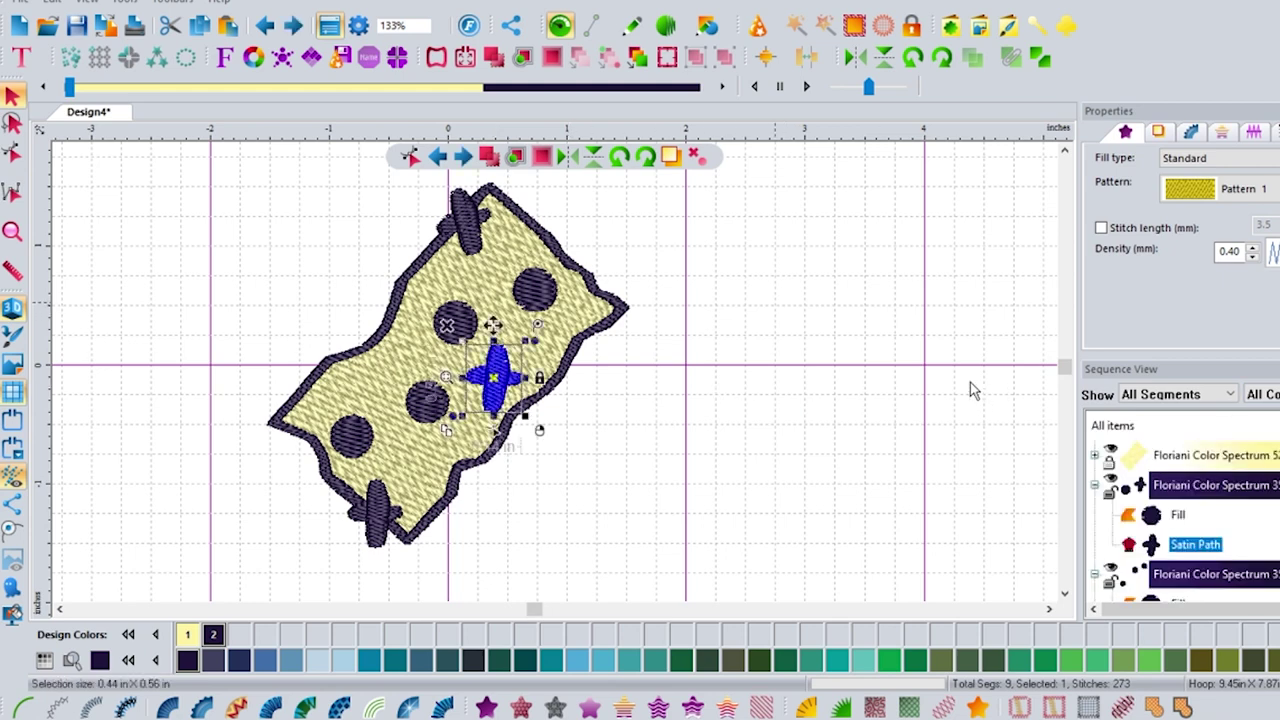
- Convert the dark border outline to Auto Satin and set its density to 0.40 mm
scroll(1185, 510, "down", 1)
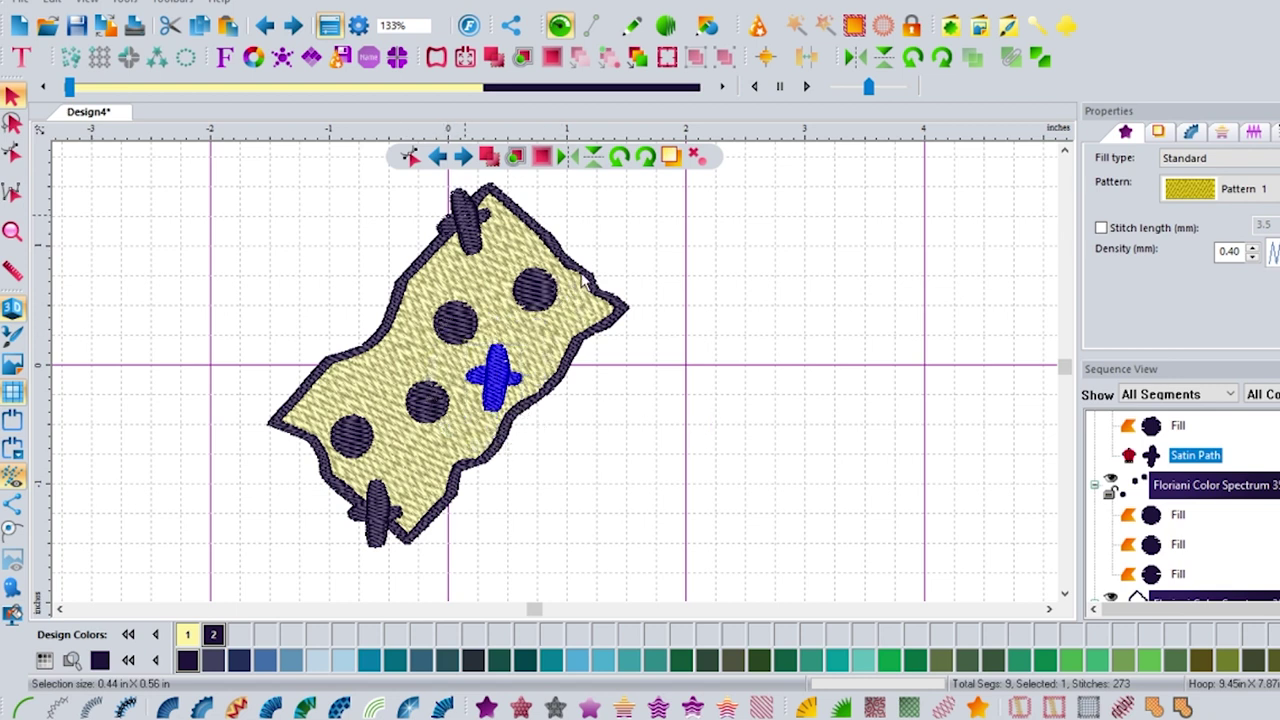
scroll(1200, 505, "down", 1)
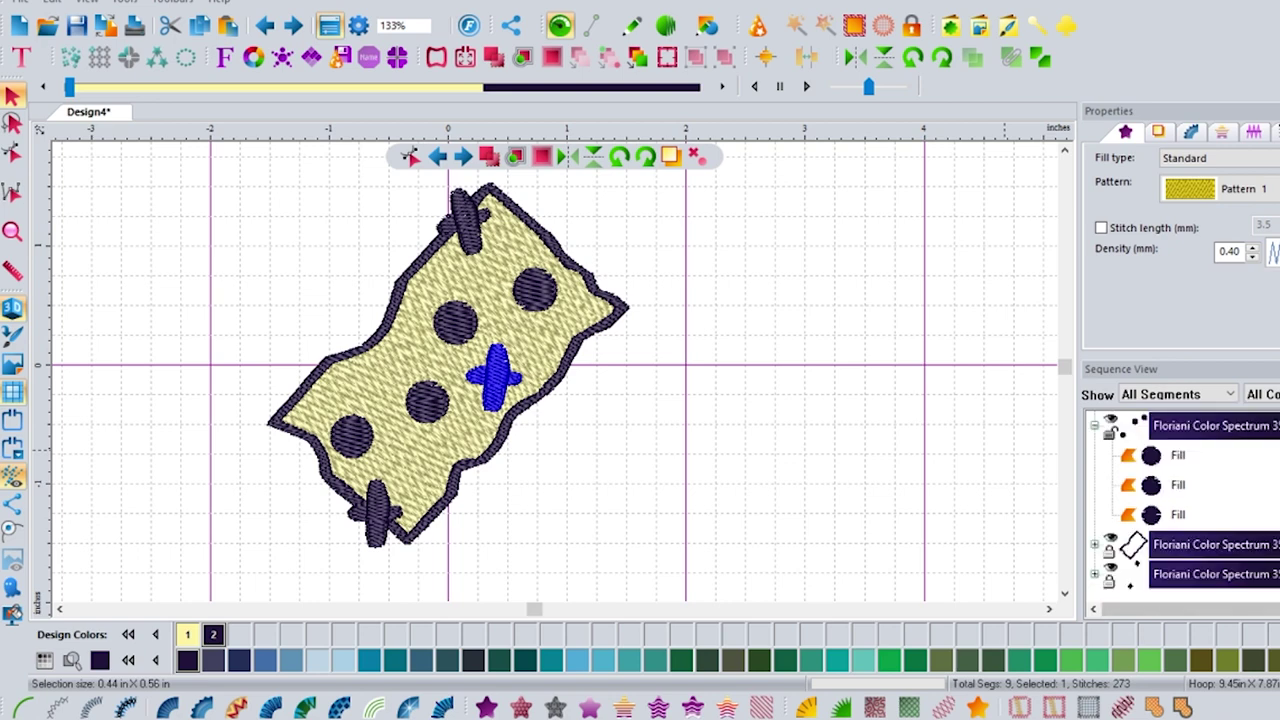
left_click(1215, 545)
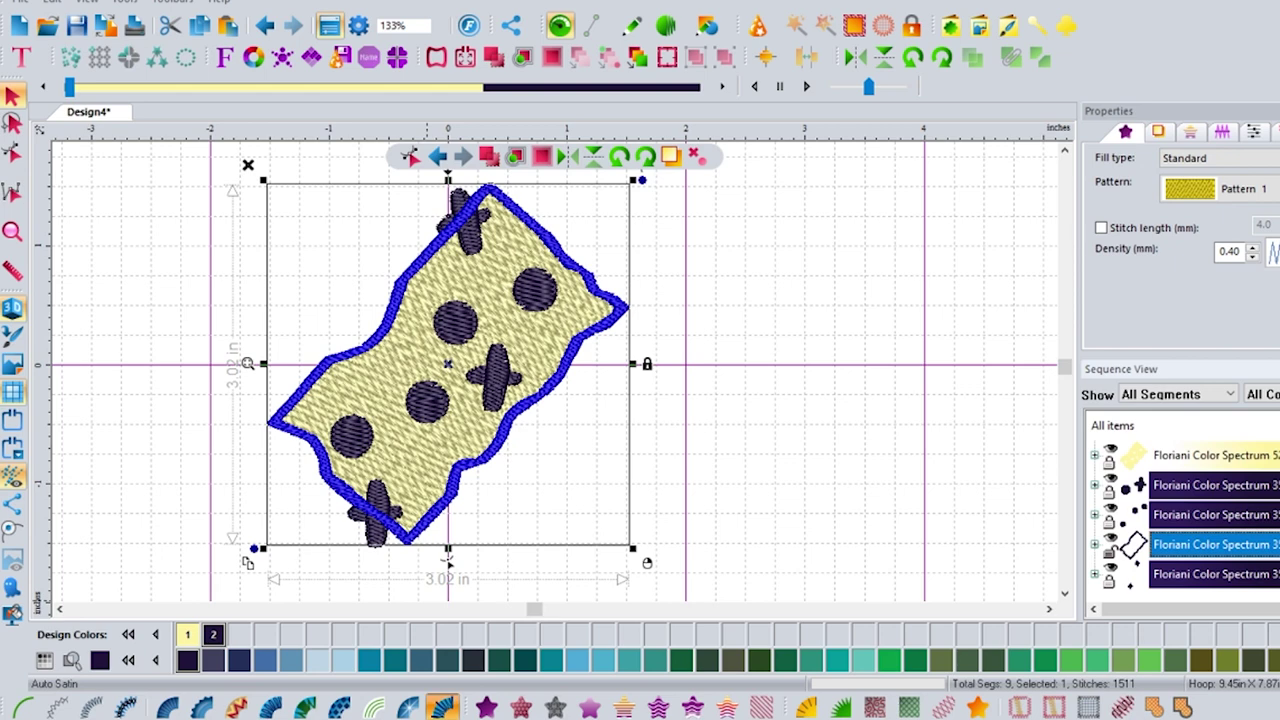
left_click(441, 707)
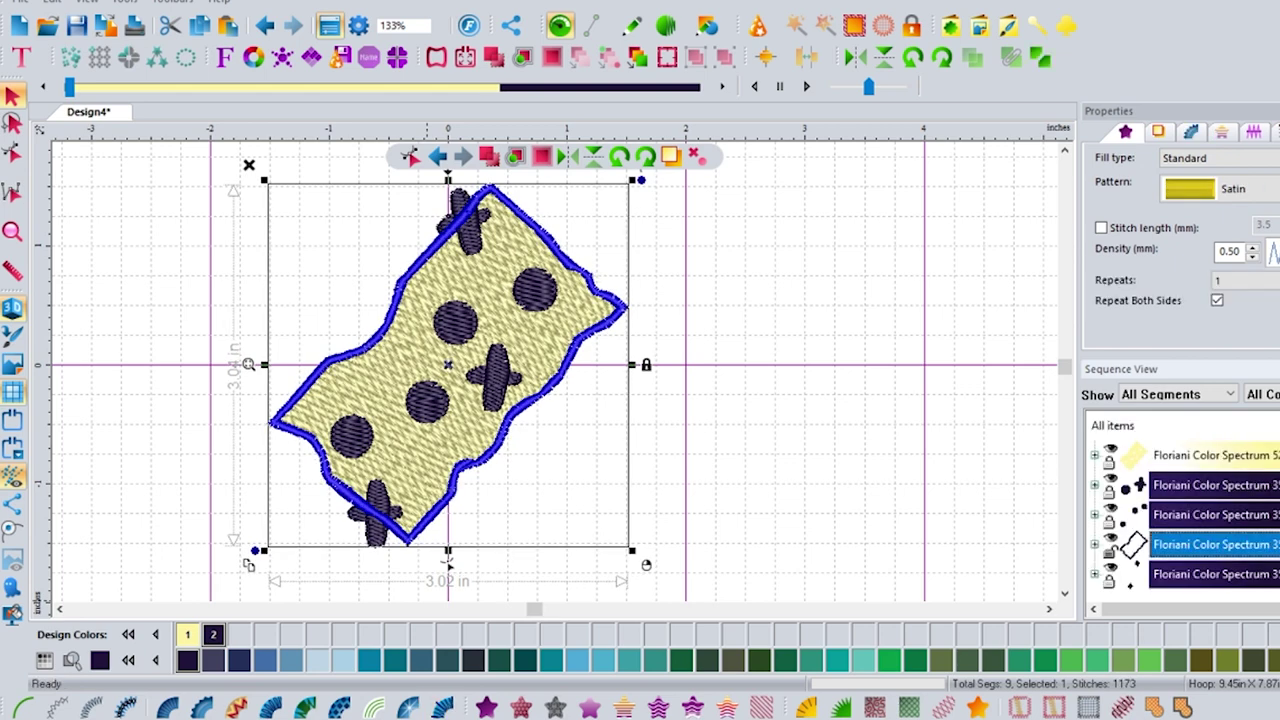
left_click(1252, 257)
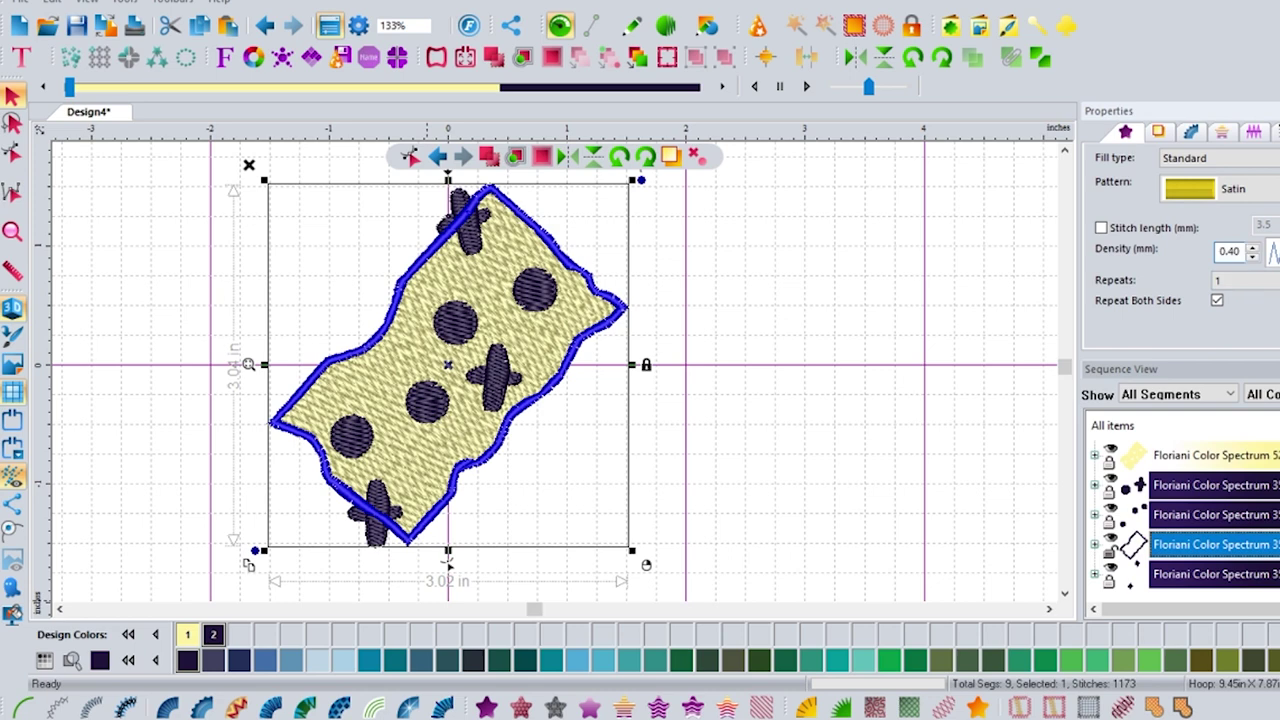
- Inspect the satin border's stitches with the 3D display turned off and enable the border's stitch length setting
scroll(706, 373, "up", 2)
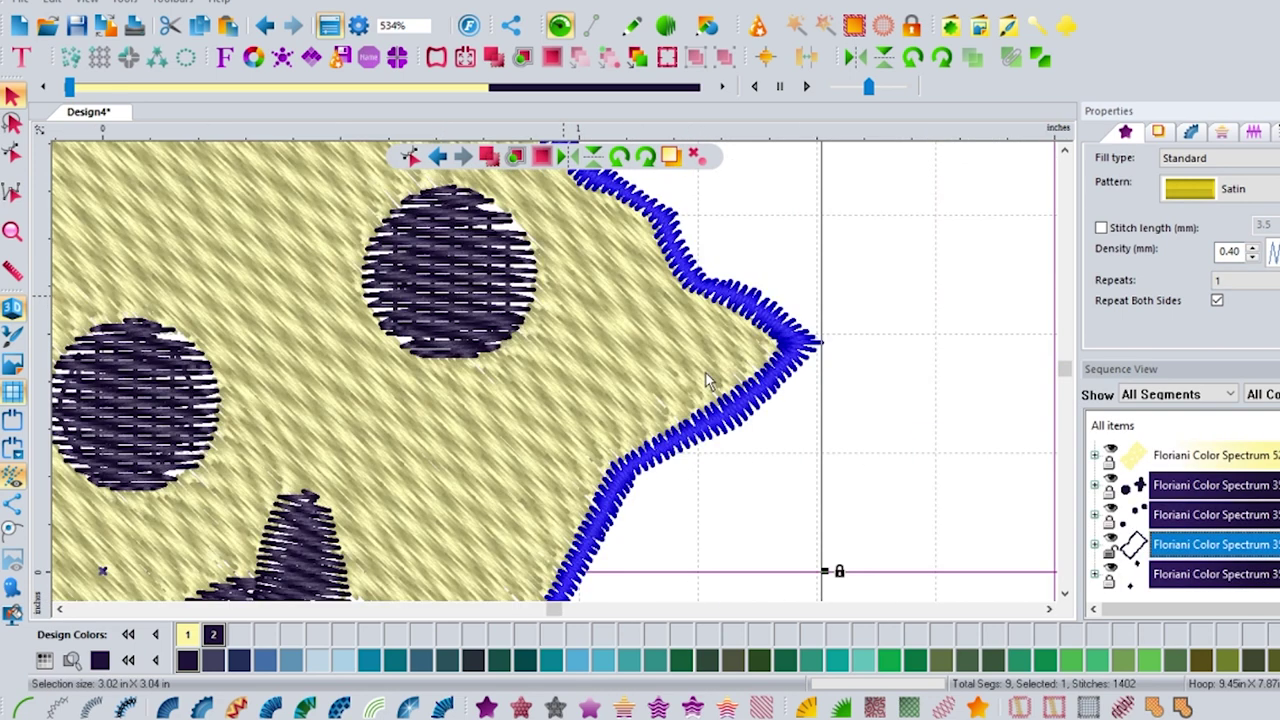
scroll(706, 373, "down", 1)
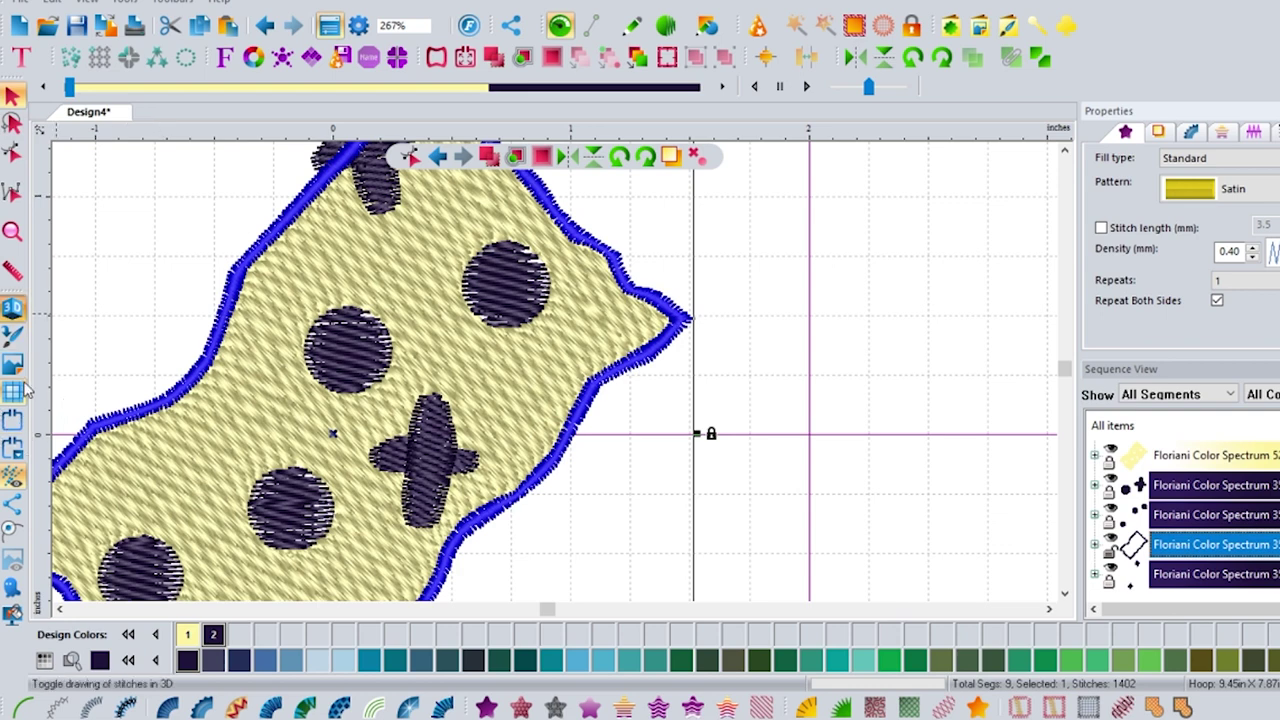
left_click(12, 308)
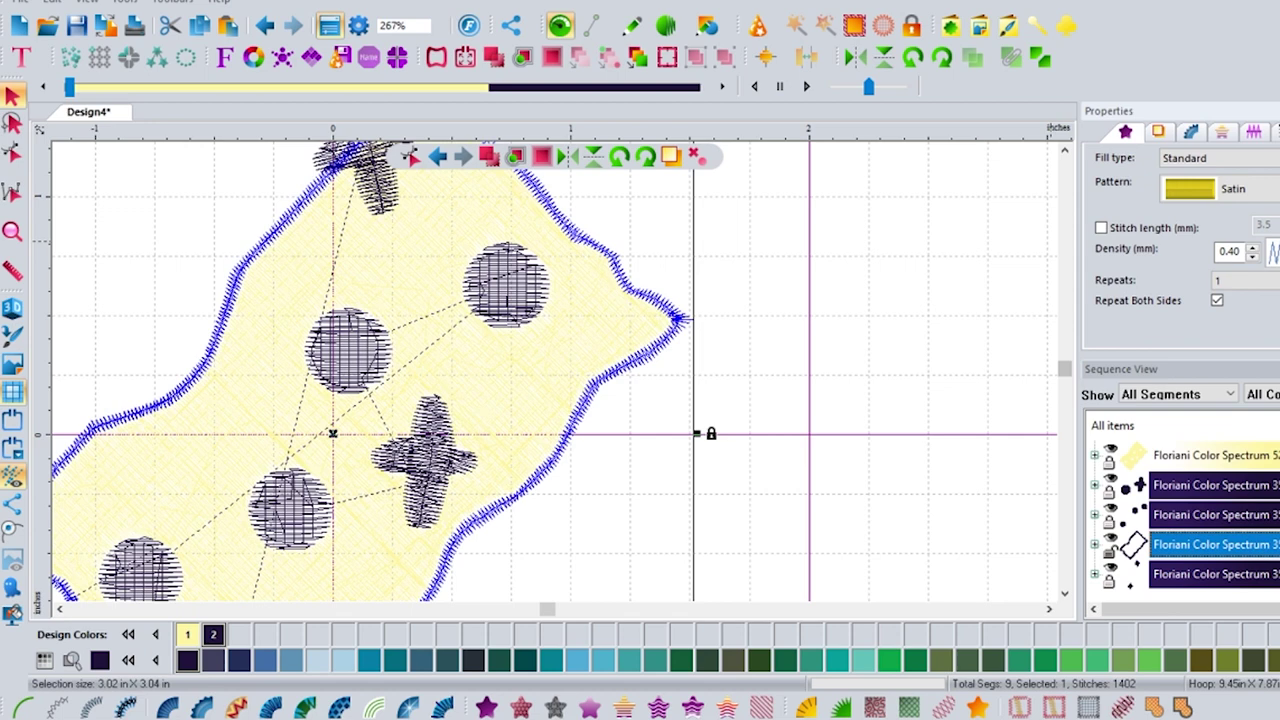
left_click(1101, 228)
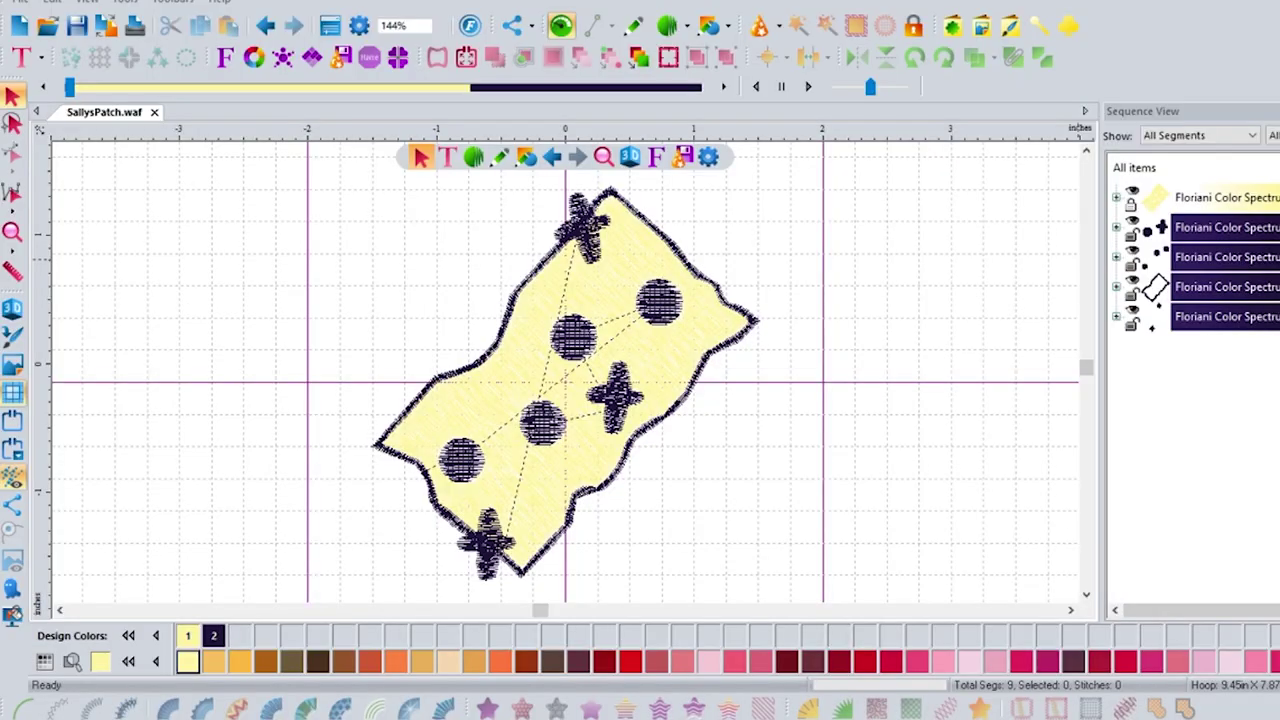
- Expand the first dark group in the sequence and slightly enlarge the dots to overlap the yellow fill
left_click(1116, 227)
left_click(1199, 257)
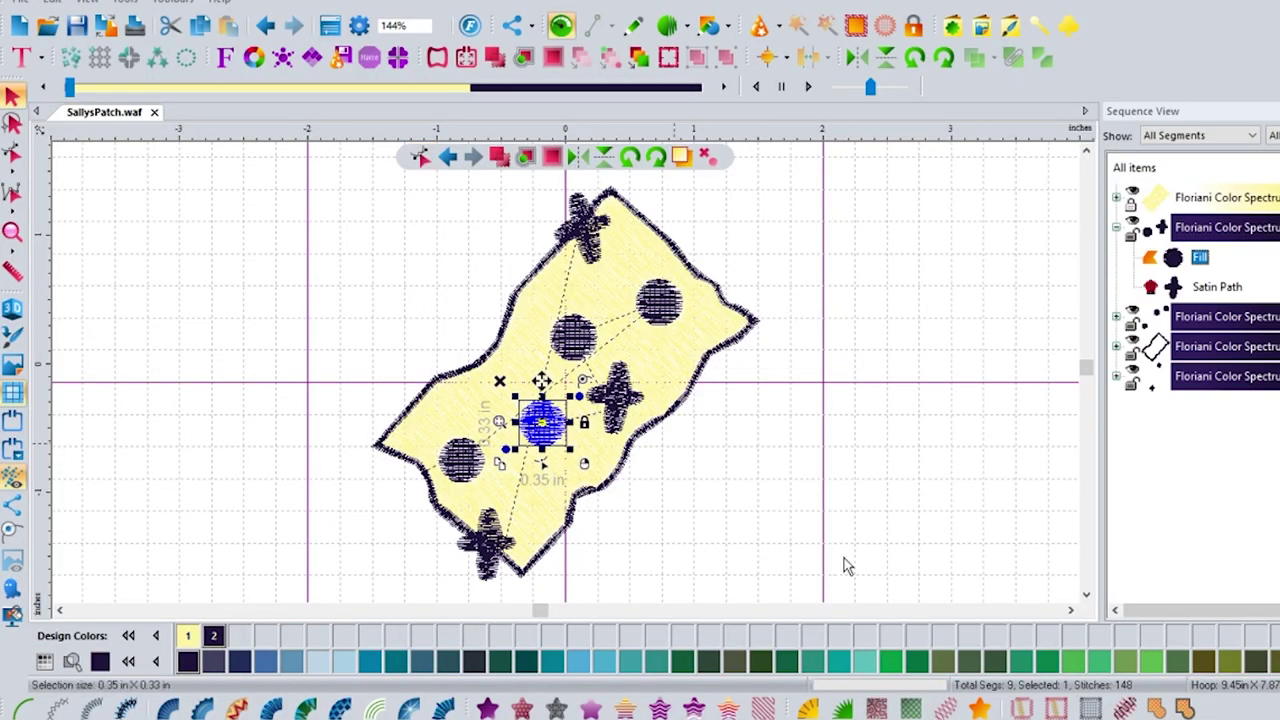
left_click(715, 566)
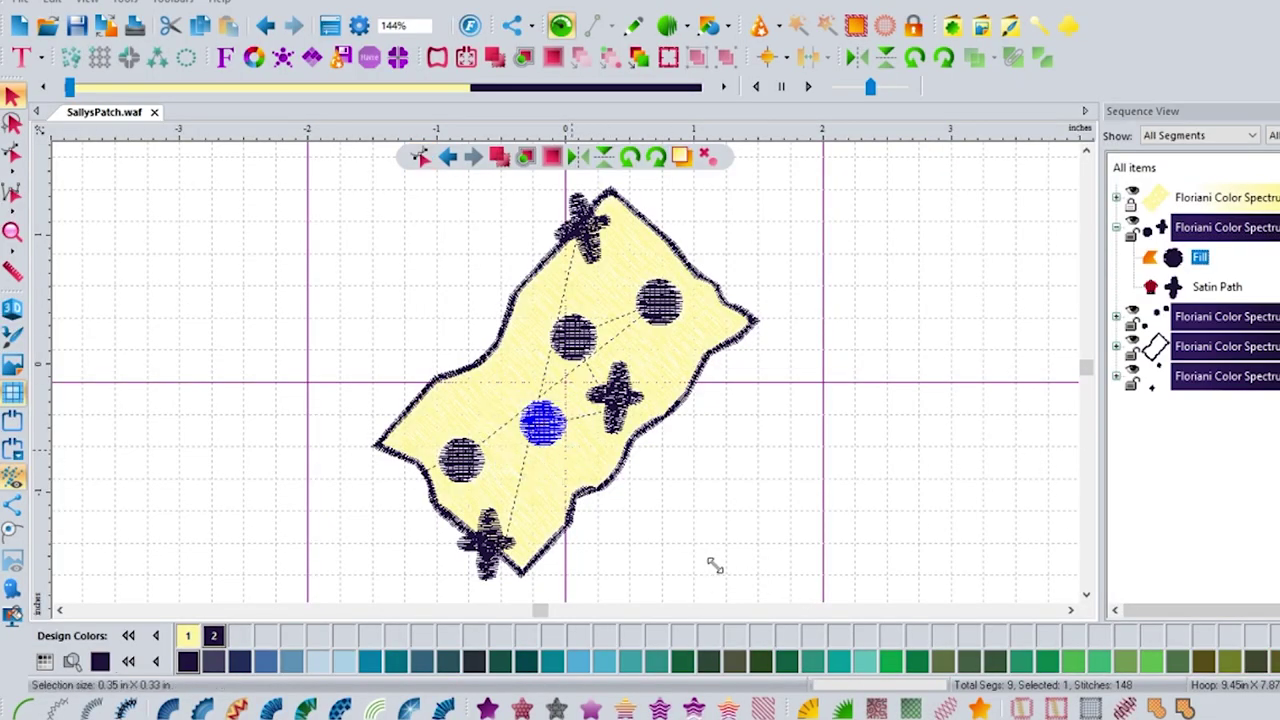
left_click_drag(720, 570, 682, 536)
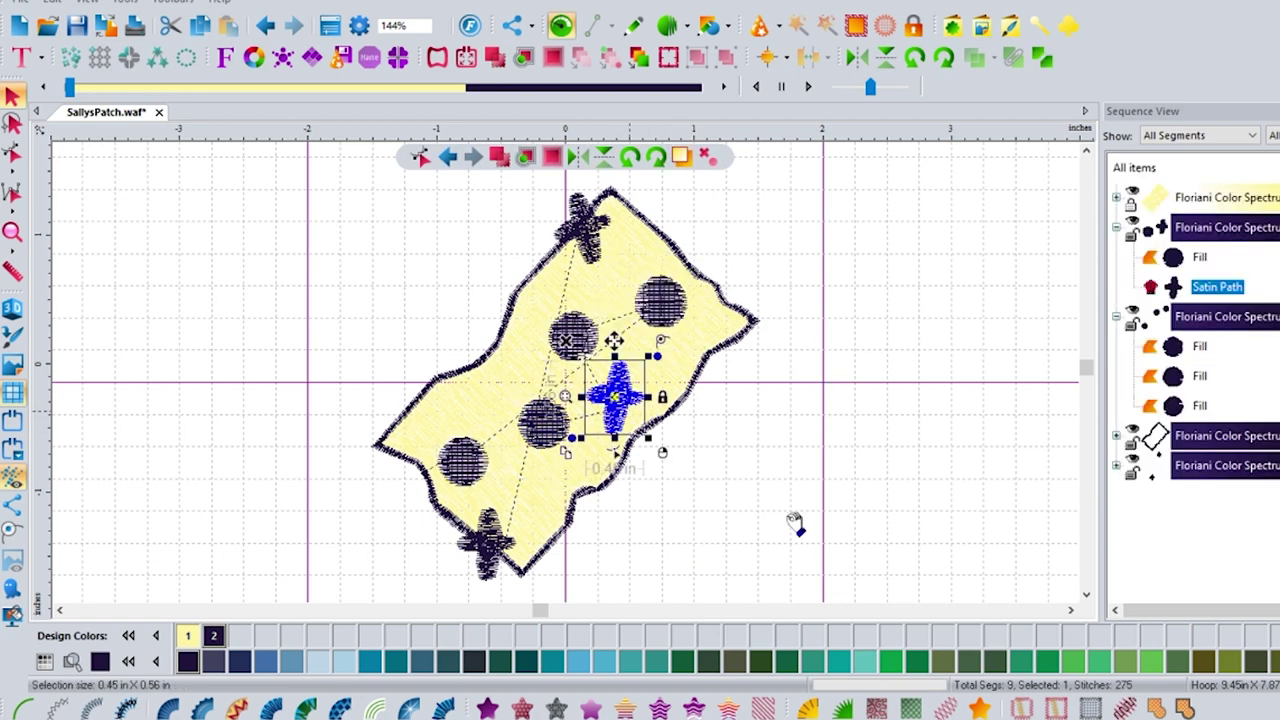
- Enlarge the middle cross to about 0.48 x 0.59 in and deselect it
left_click_drag(809, 552, 814, 559)
left_click_drag(788, 508, 785, 502)
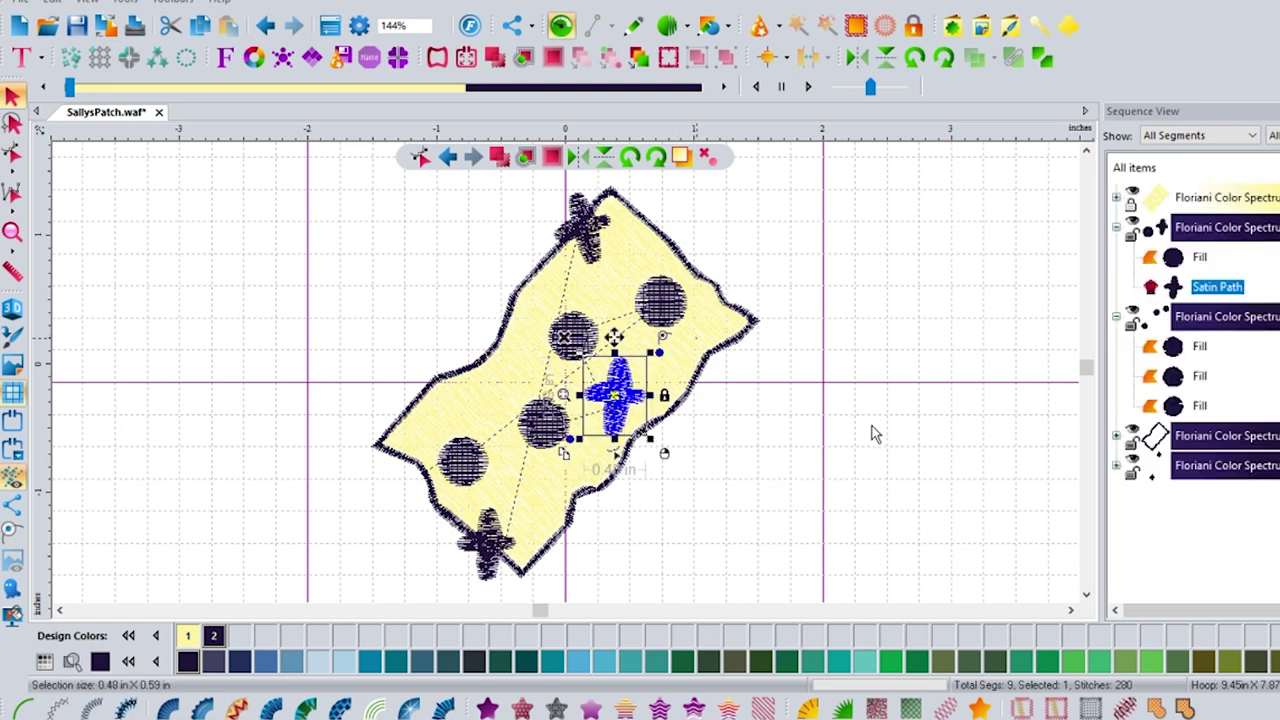
key("Escape")
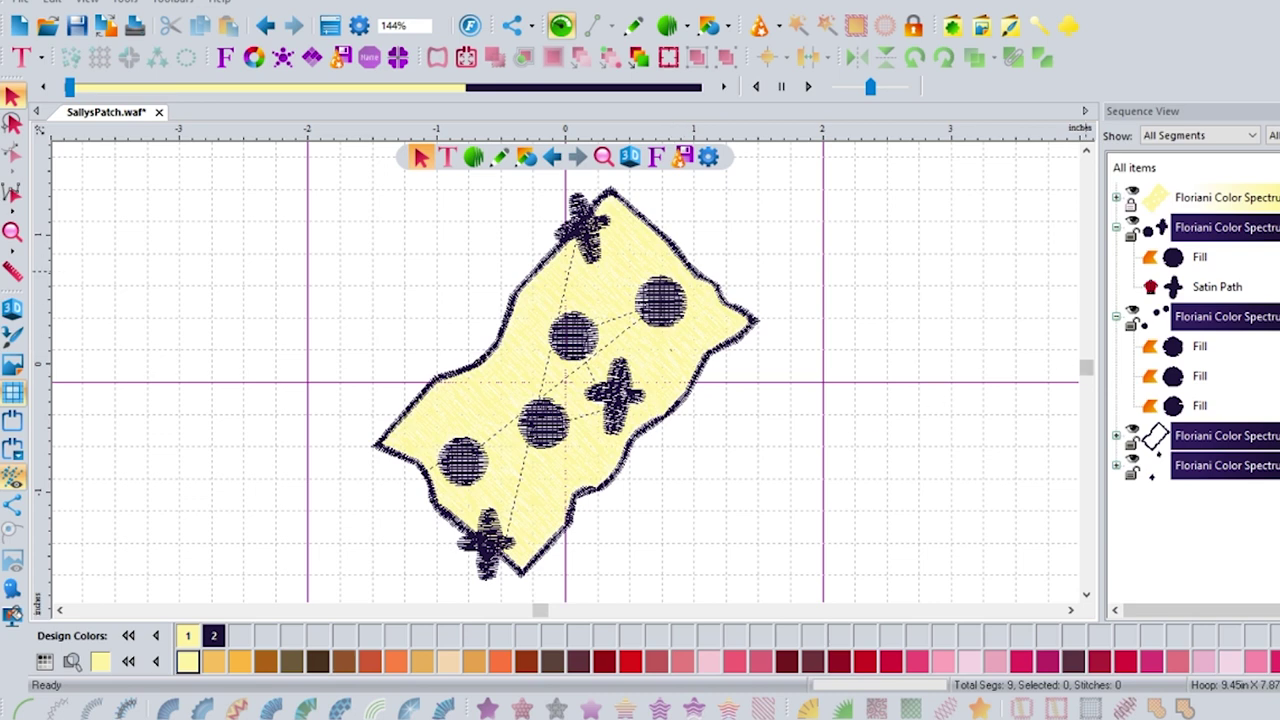
- Lock the two dark groups holding the dots and middle cross, and examine the yellow fill's outline nodes and inclination line
left_click(1131, 324)
left_click(1131, 235)
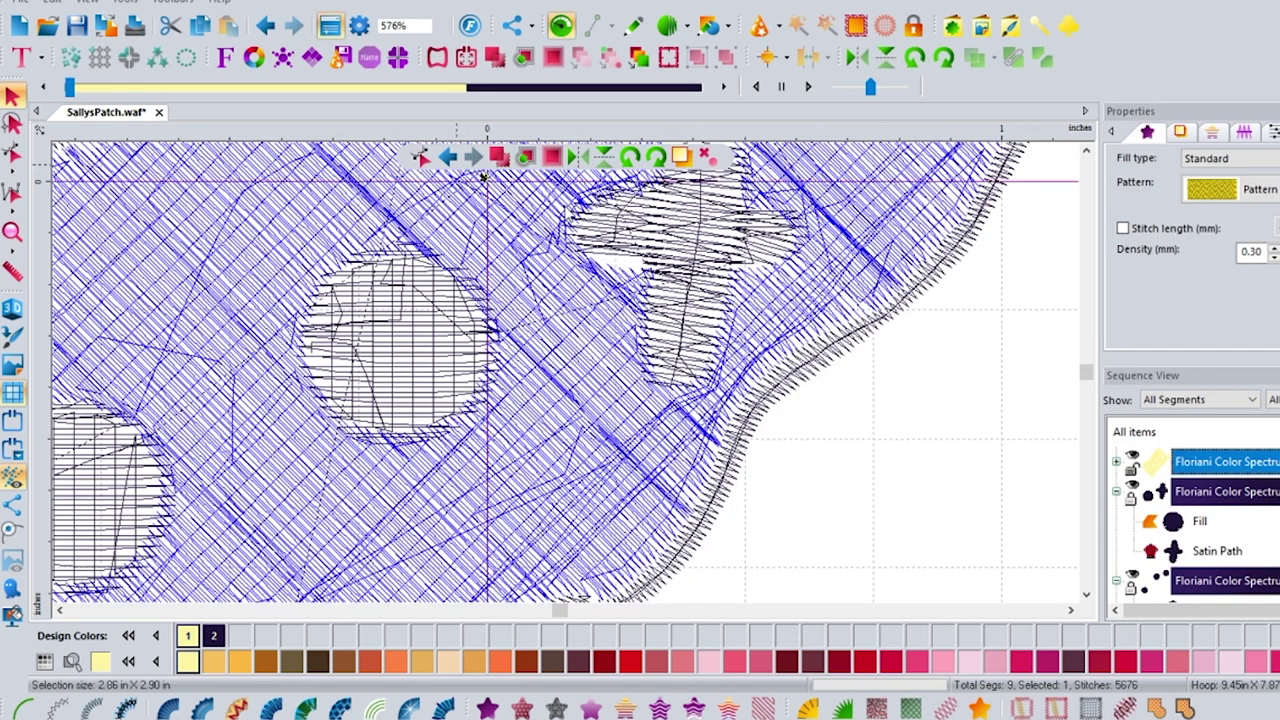
left_click(421, 158)
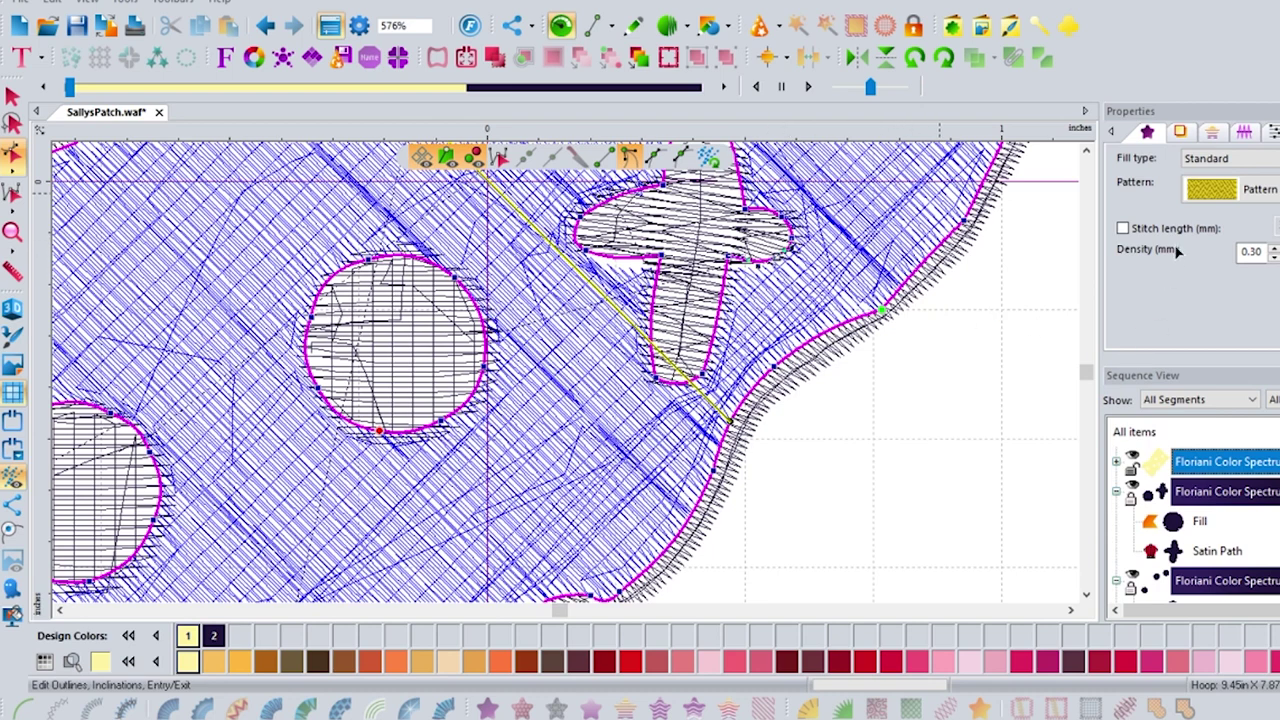
scroll(1029, 311, "up", 1)
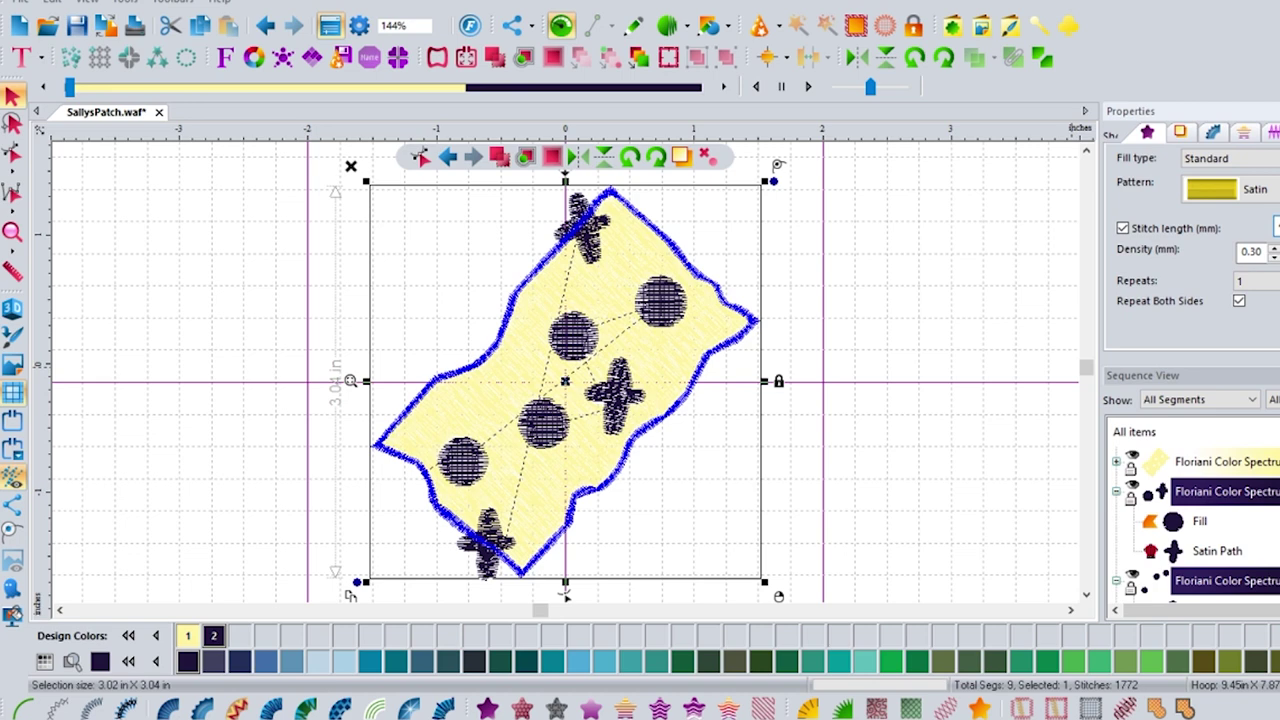
- Apply the stitch length setting to the satin border
key("Return")
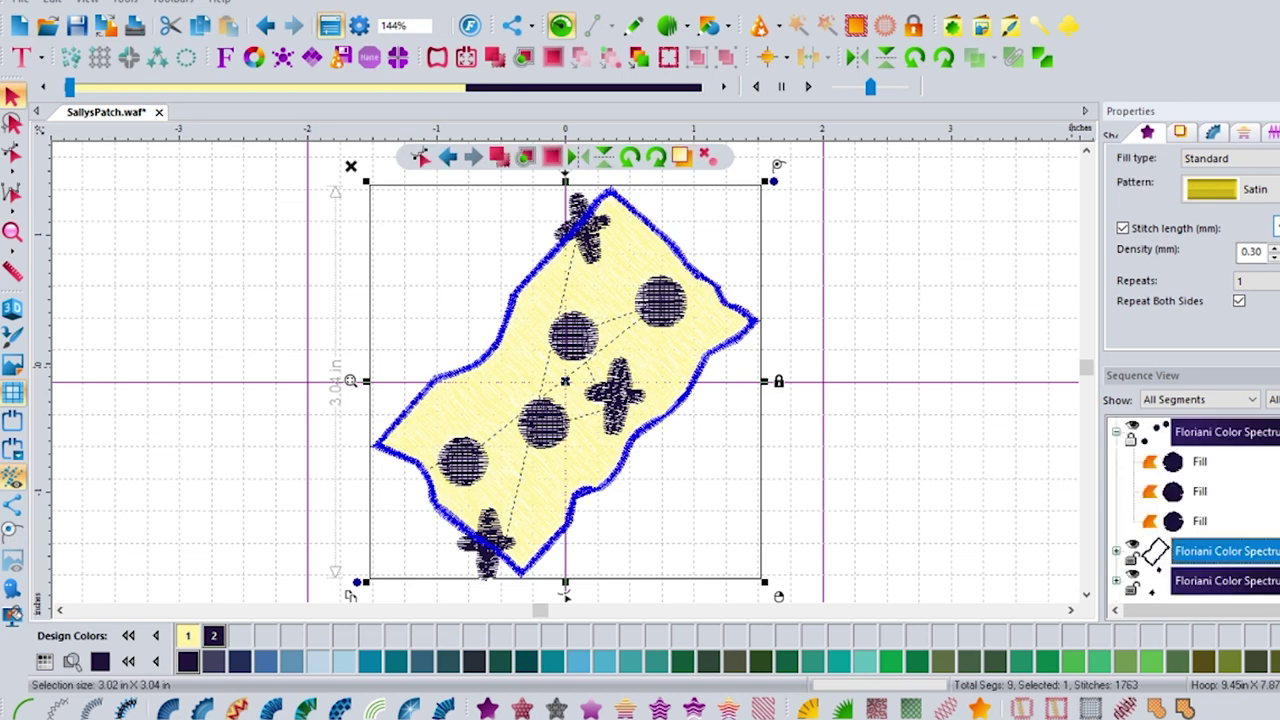